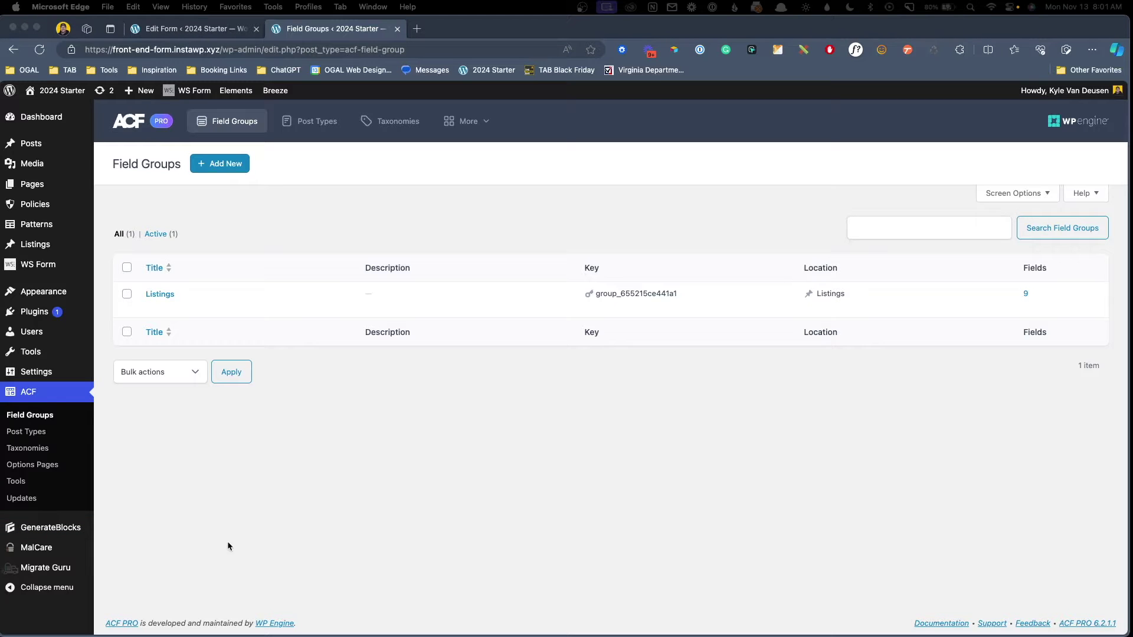
# Open the Listings field group from ACF Field Groups to view its nine company fields.
pyautogui.click(29, 433)
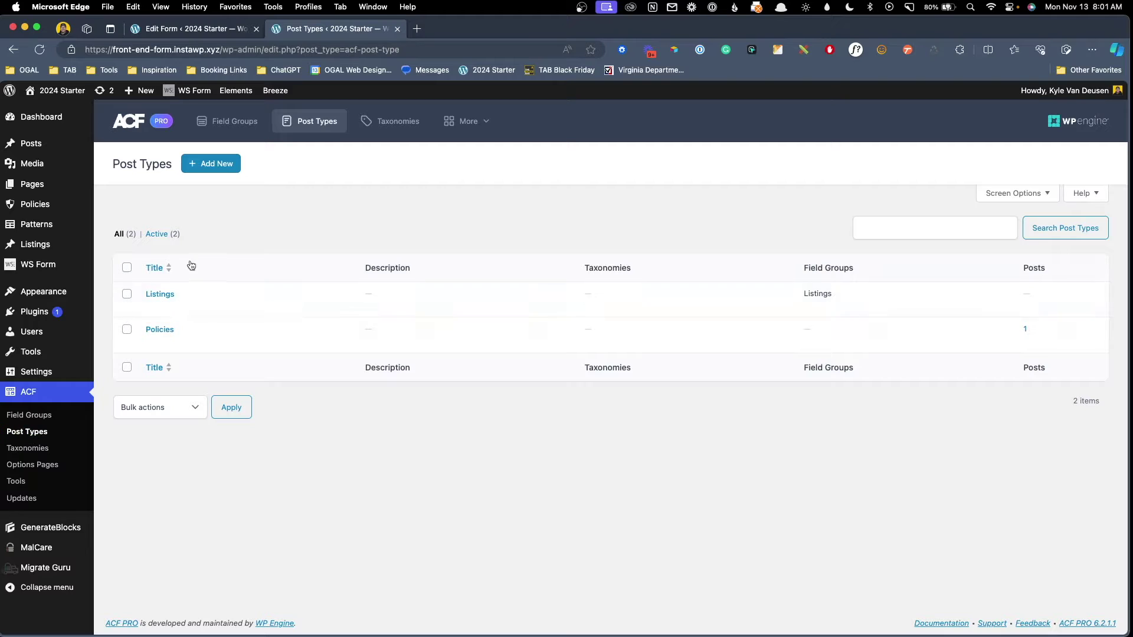
pyautogui.click(29, 415)
pyautogui.moveTo(208, 305)
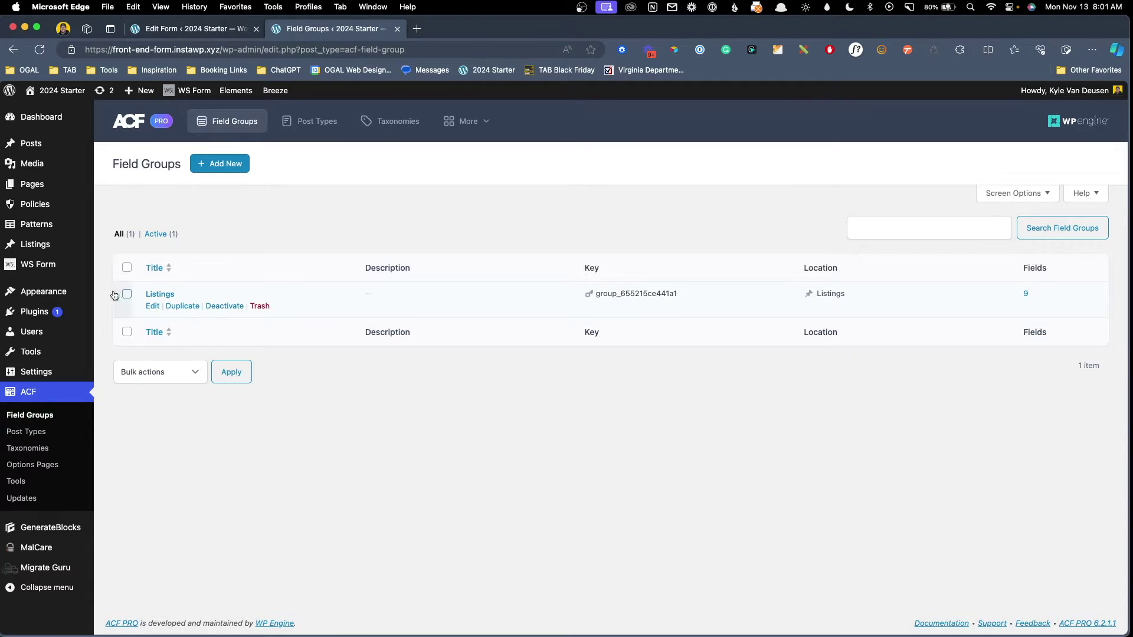
pyautogui.click(151, 307)
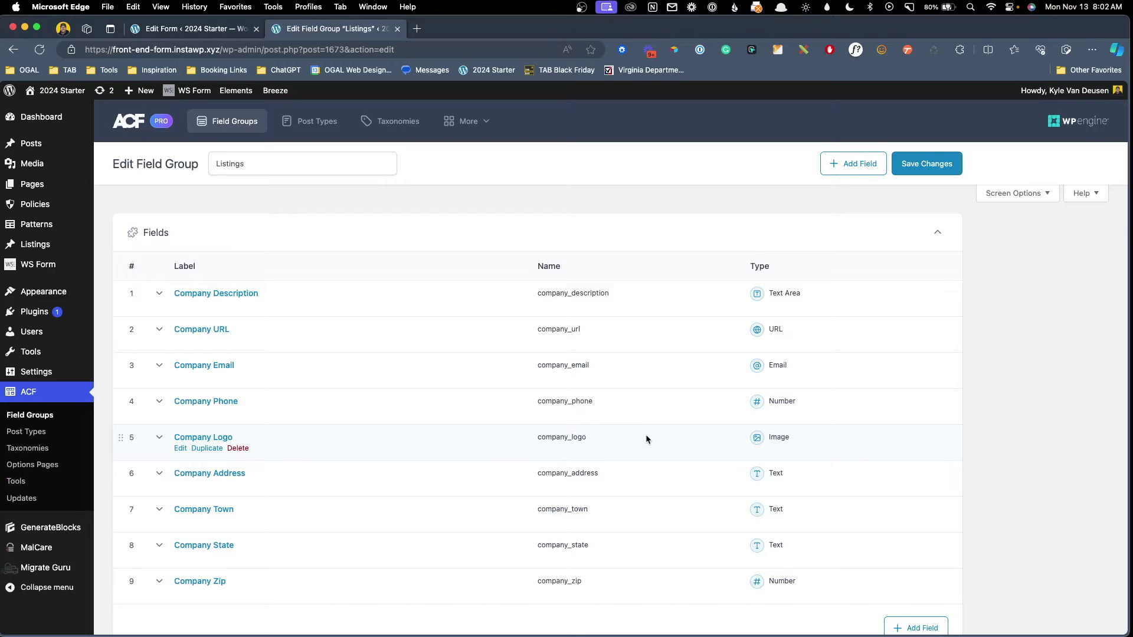
# Create a blank WS Form form titled 'Manual Form' and save it.
pyautogui.click(57, 264)
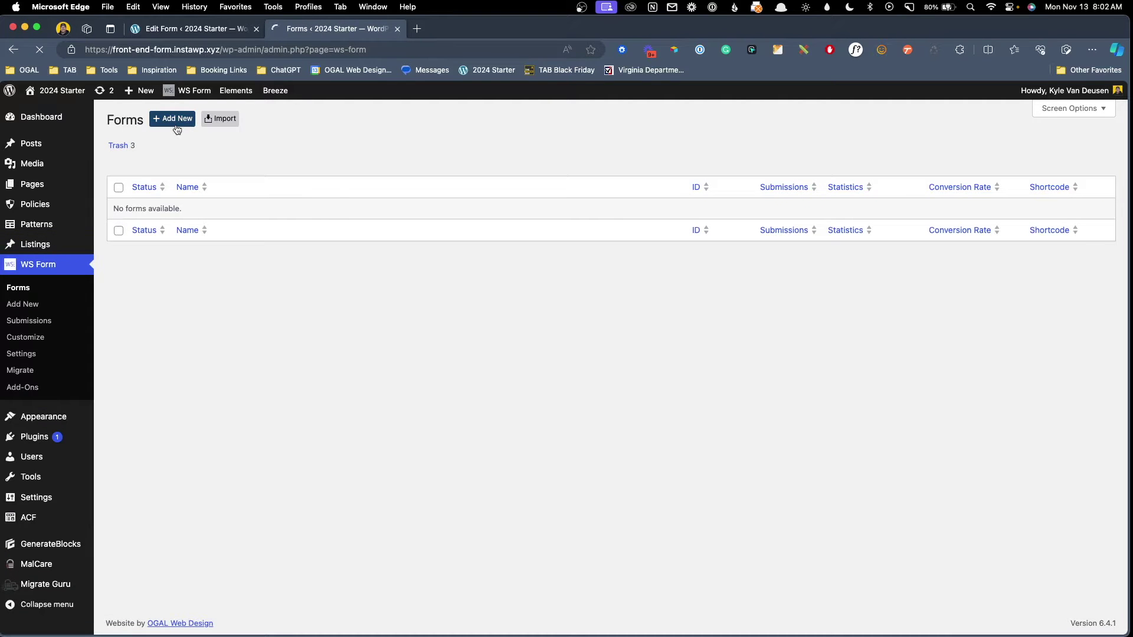
pyautogui.click(169, 271)
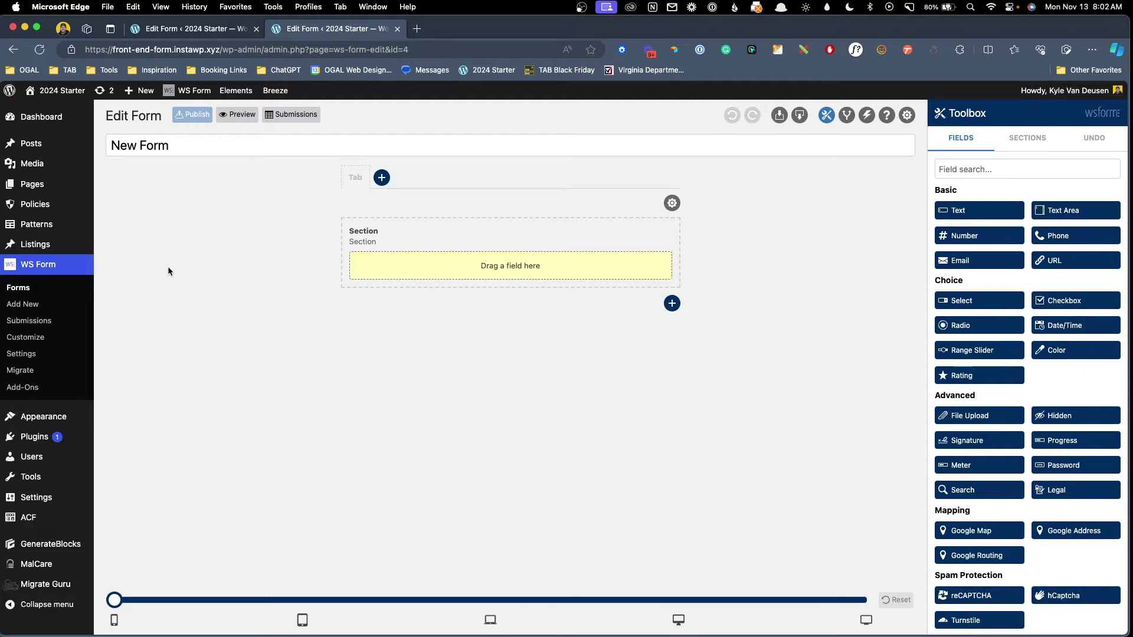
pyautogui.tripleClick(215, 149)
pyautogui.write('M')
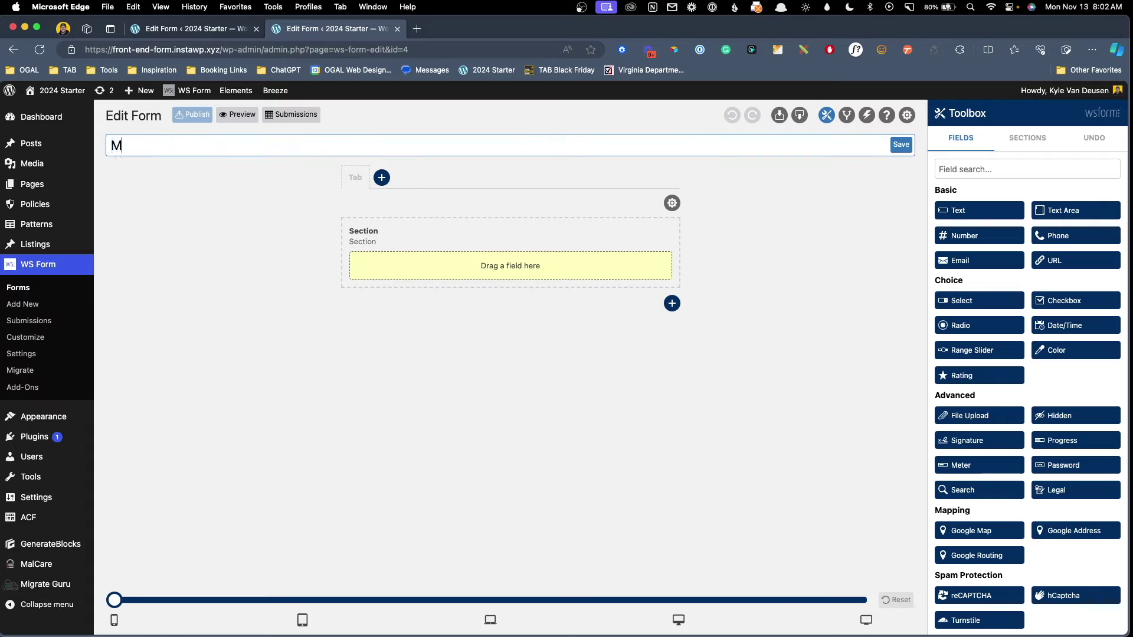
pyautogui.write('anual Form')
pyautogui.click(893, 148)
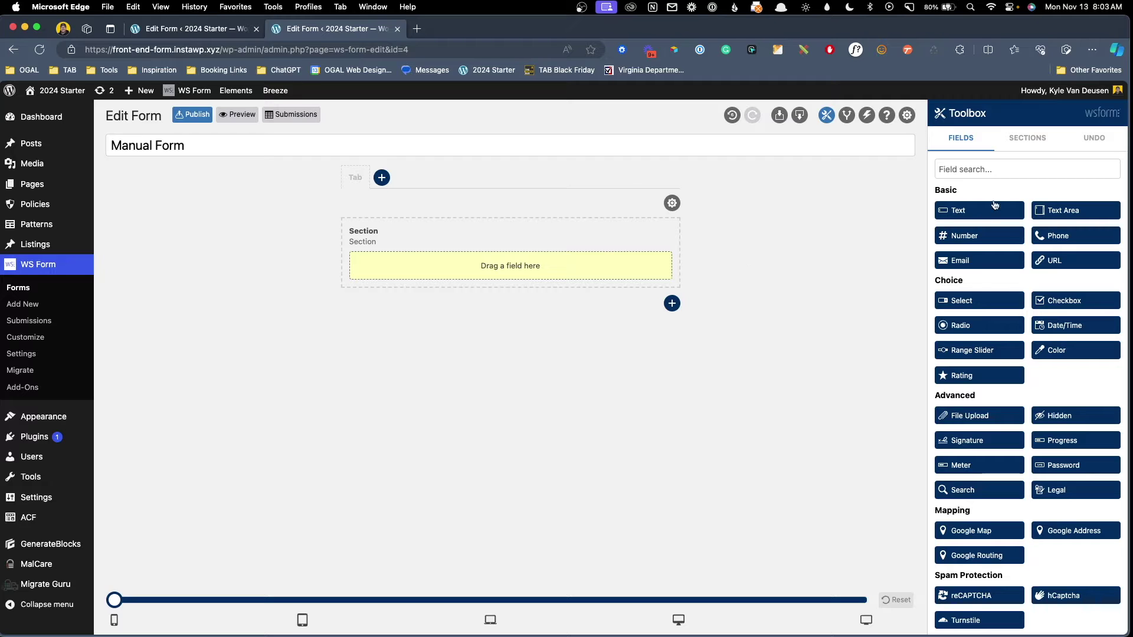
# Add a Text field to the section and label it 'Company Name'.
pyautogui.moveTo(994, 206); pyautogui.dragTo(649, 274)
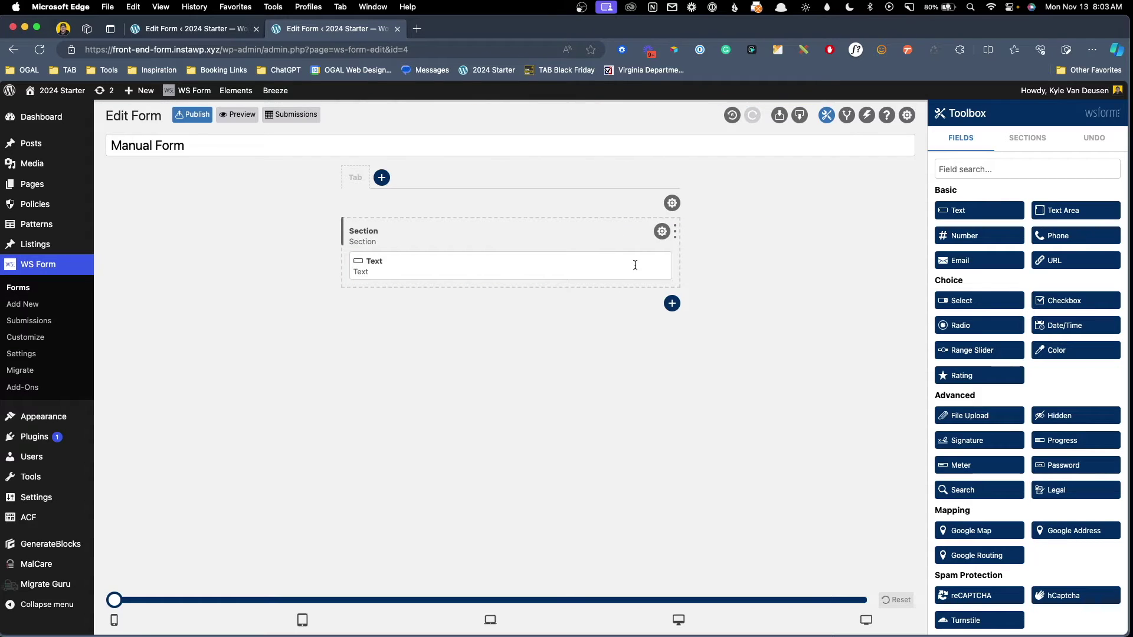
pyautogui.click(654, 265)
pyautogui.click(947, 180)
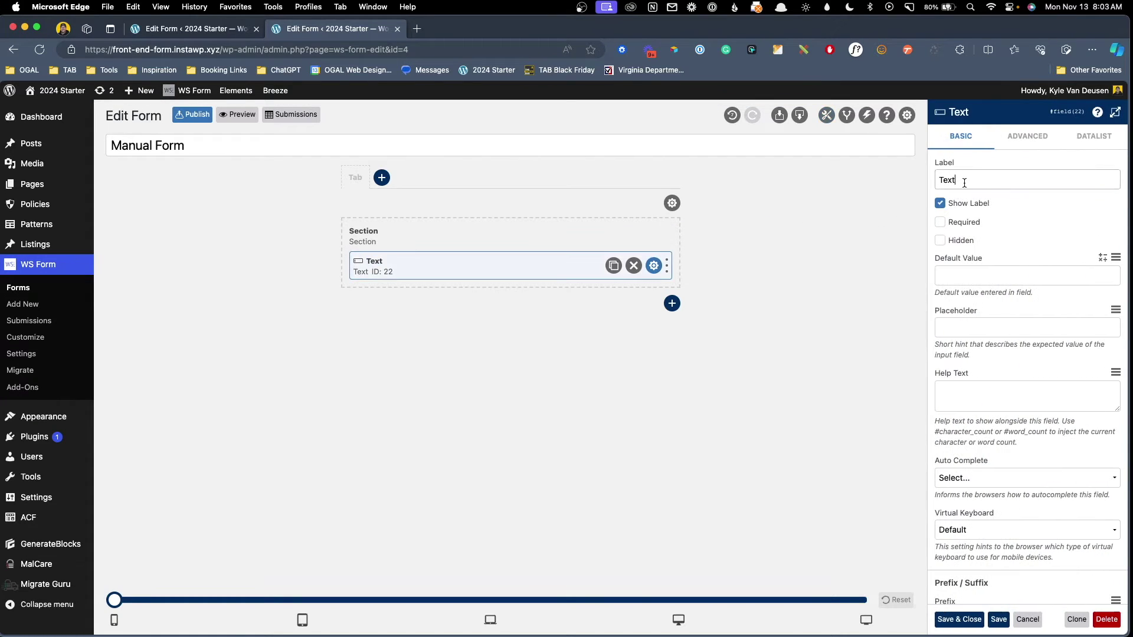
pyautogui.doubleClick(947, 180)
pyautogui.write('Comapny Name')
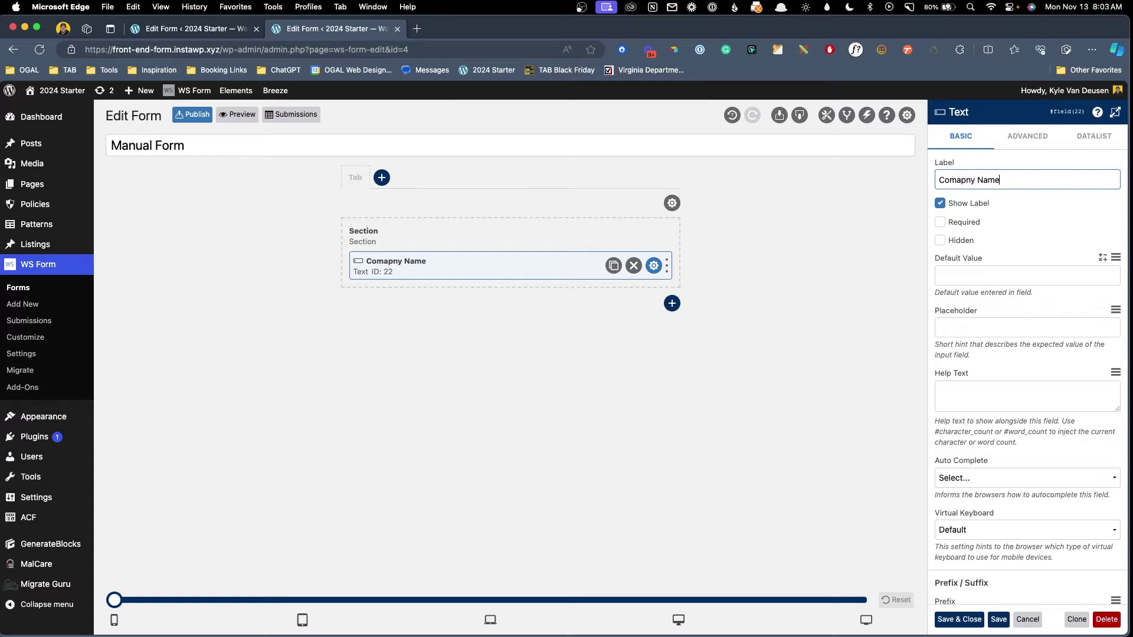
pyautogui.click(955, 180)
pyautogui.press('Delete')
pyautogui.press('Delete')
pyautogui.write('pa')
pyautogui.press('Return')
# Add a Text Area field below it labelled 'Company Description'.
pyautogui.moveTo(1052, 210); pyautogui.dragTo(612, 284)
pyautogui.click(654, 302)
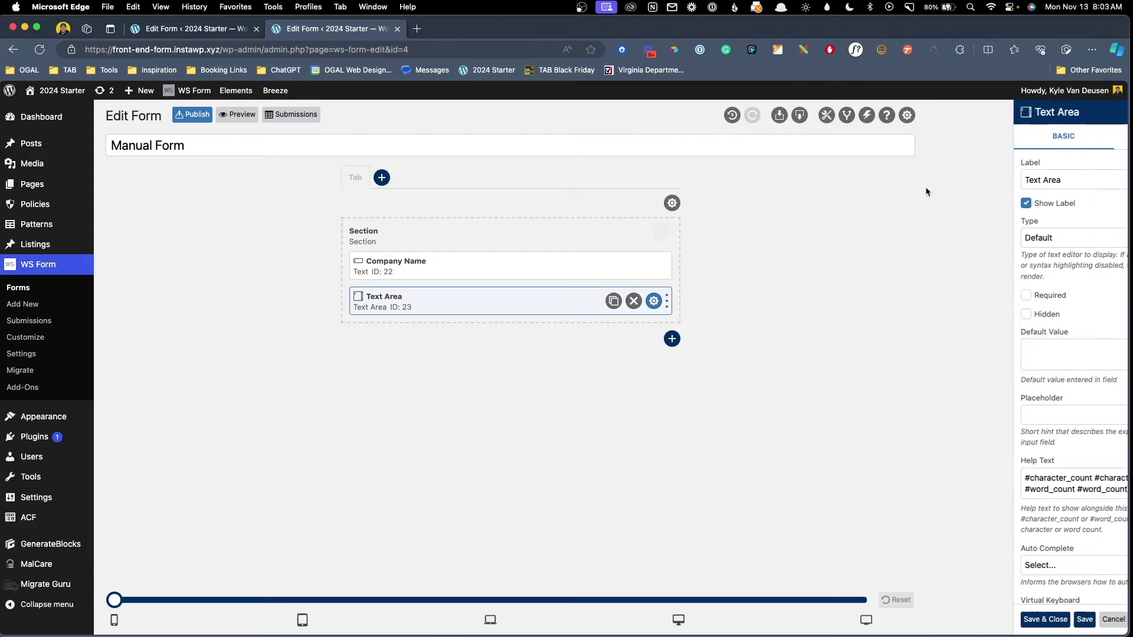
pyautogui.tripleClick(1001, 173)
pyautogui.write('Company Description')
pyautogui.press('Return')
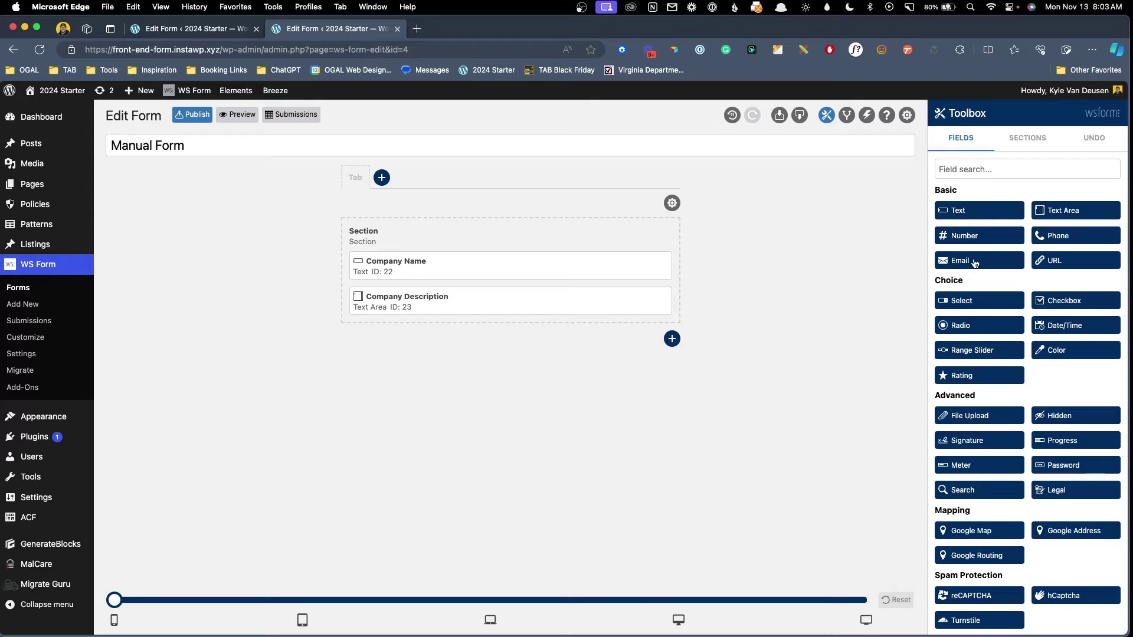
# Add Email and URL fields and a Submit button below the description.
pyautogui.click(975, 264)
pyautogui.click(1076, 263)
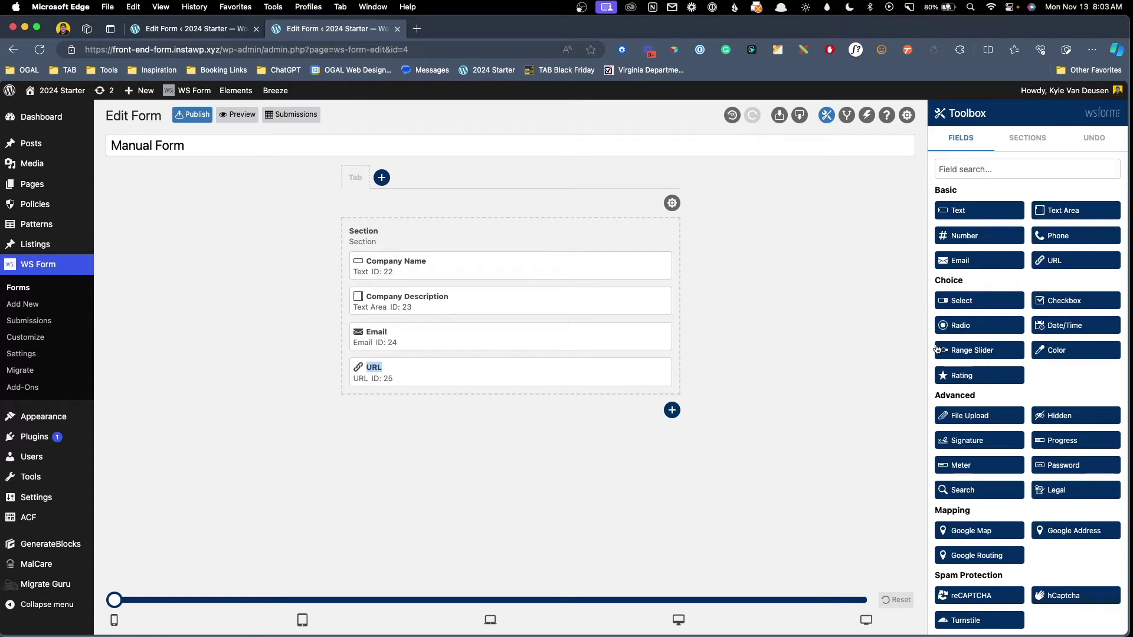
pyautogui.scroll(-3, 974, 396)
pyautogui.scroll(-5, 978, 400)
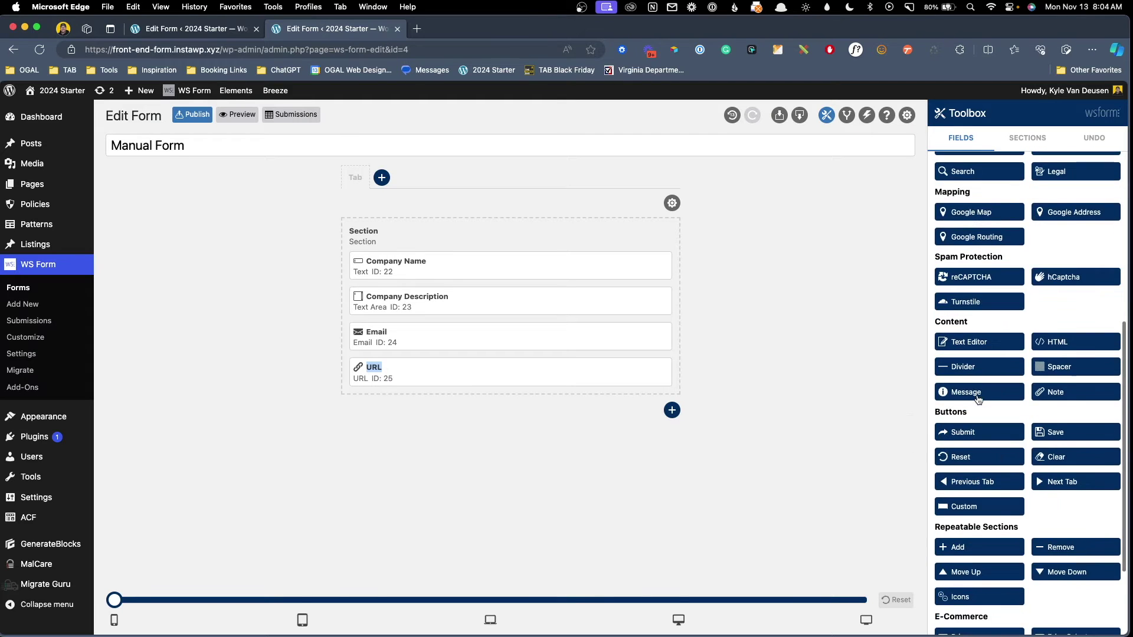
pyautogui.click(954, 353)
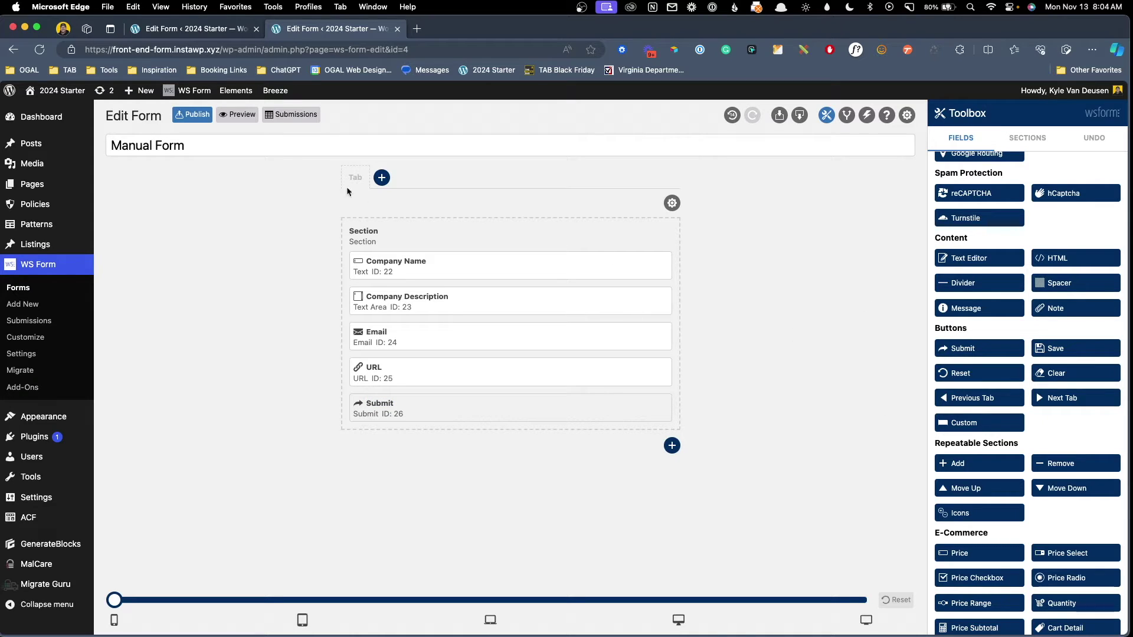
# Preview Manual Form, collapse the debug panel, and try the Company Name, Description, Email and URL fields.
pyautogui.click(238, 115)
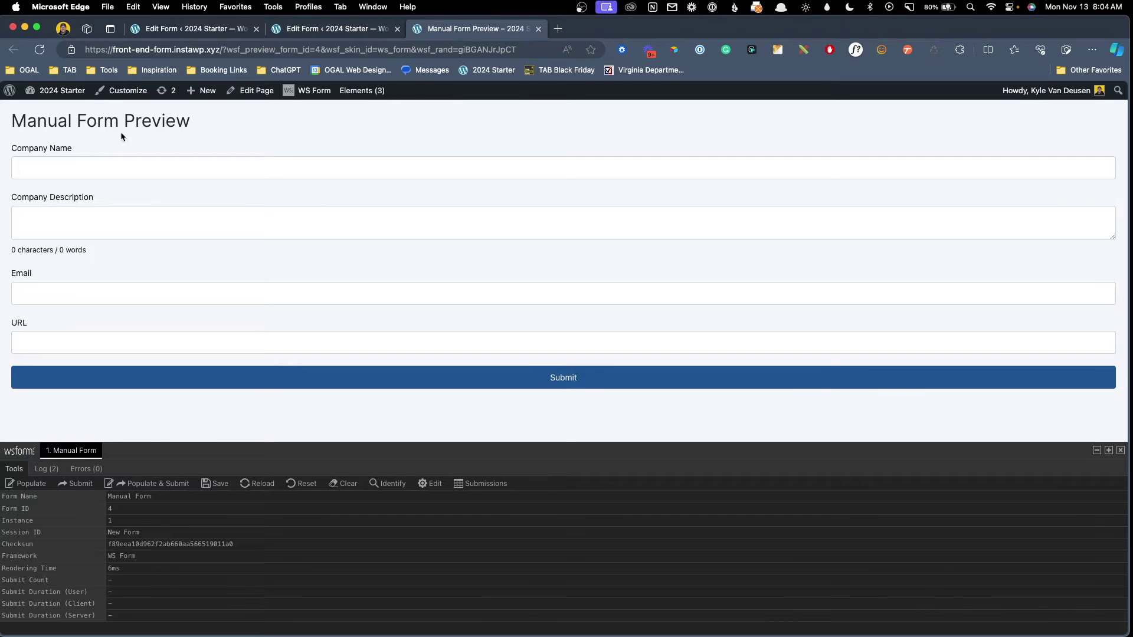
pyautogui.click(1098, 451)
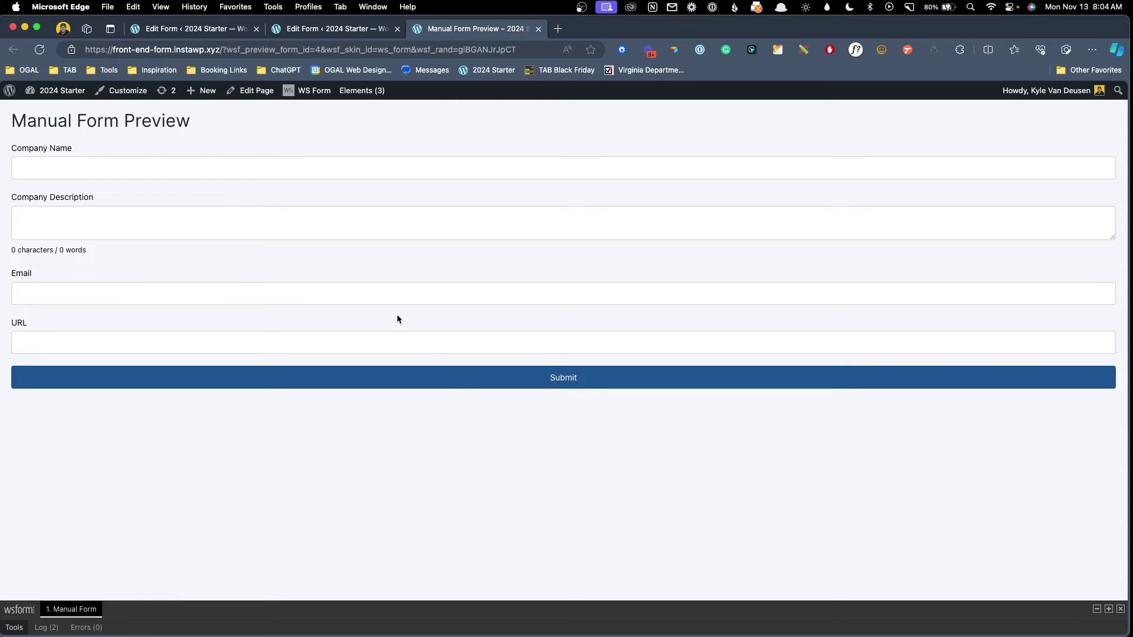
pyautogui.click(77, 158)
pyautogui.click(73, 221)
pyautogui.click(47, 293)
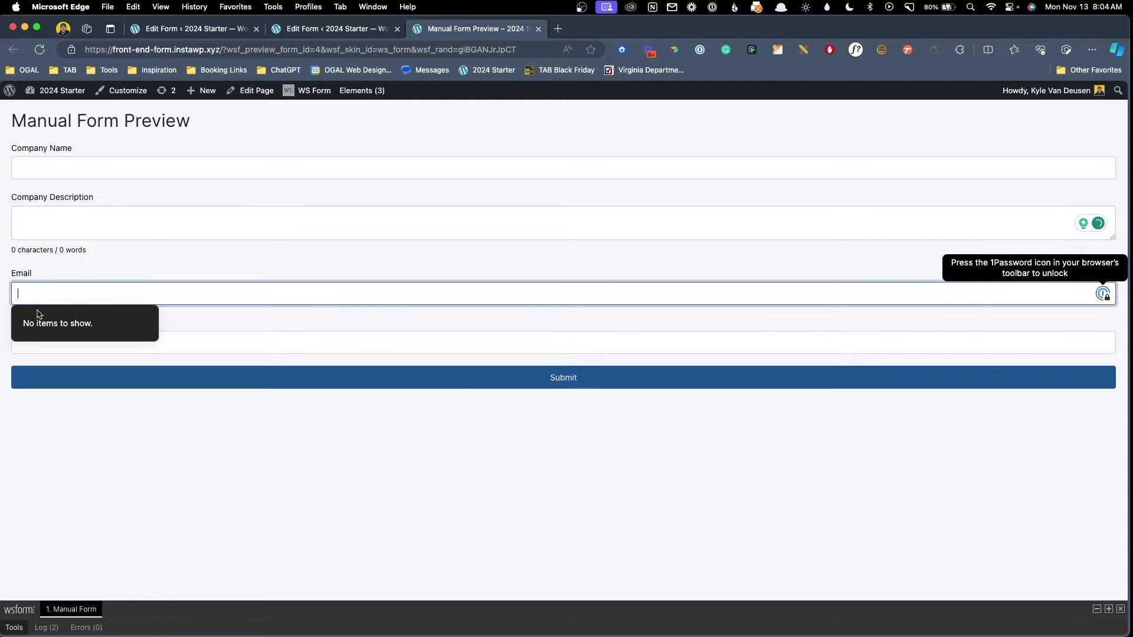
pyautogui.click(239, 348)
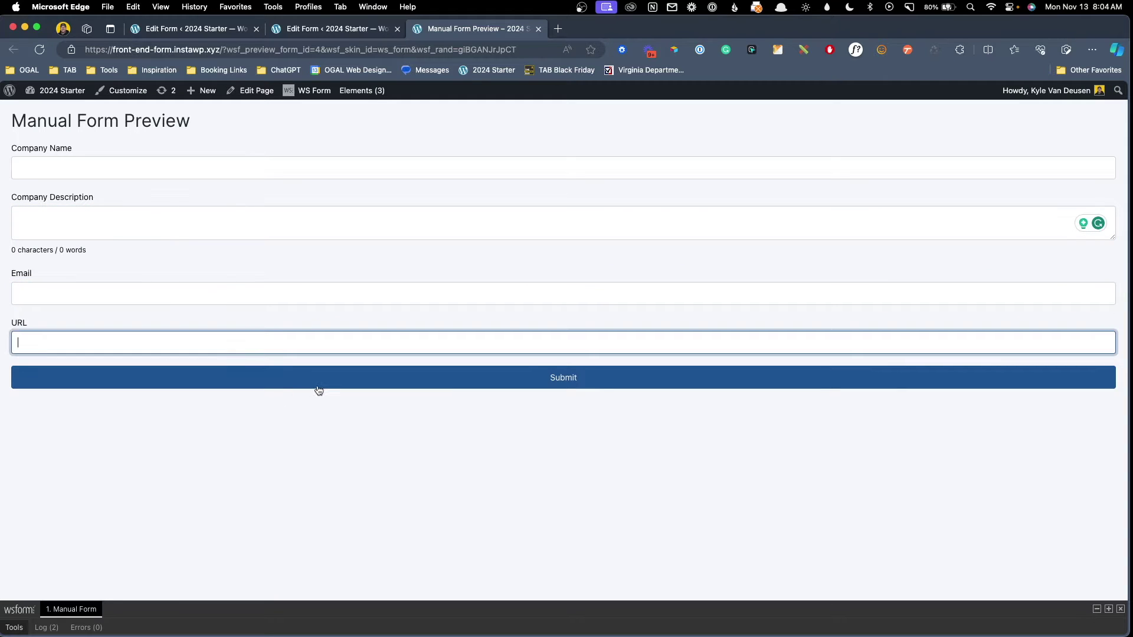
pyautogui.click(390, 466)
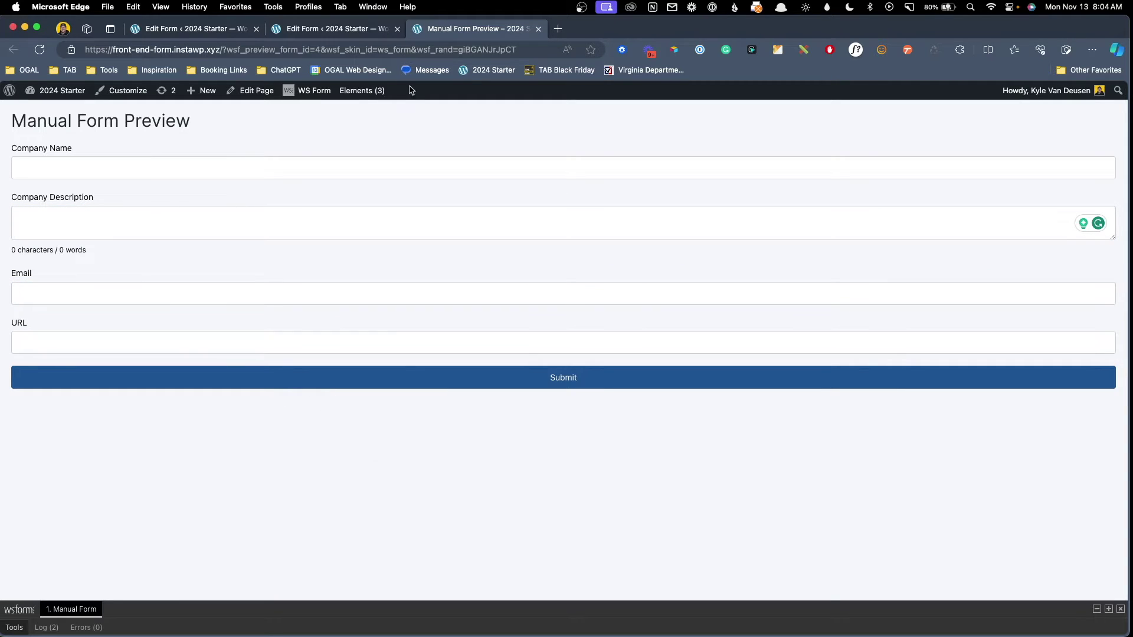
# In the form's Actions list, delete Send Email and Save Submission, leaving Show Message.
pyautogui.click(370, 31)
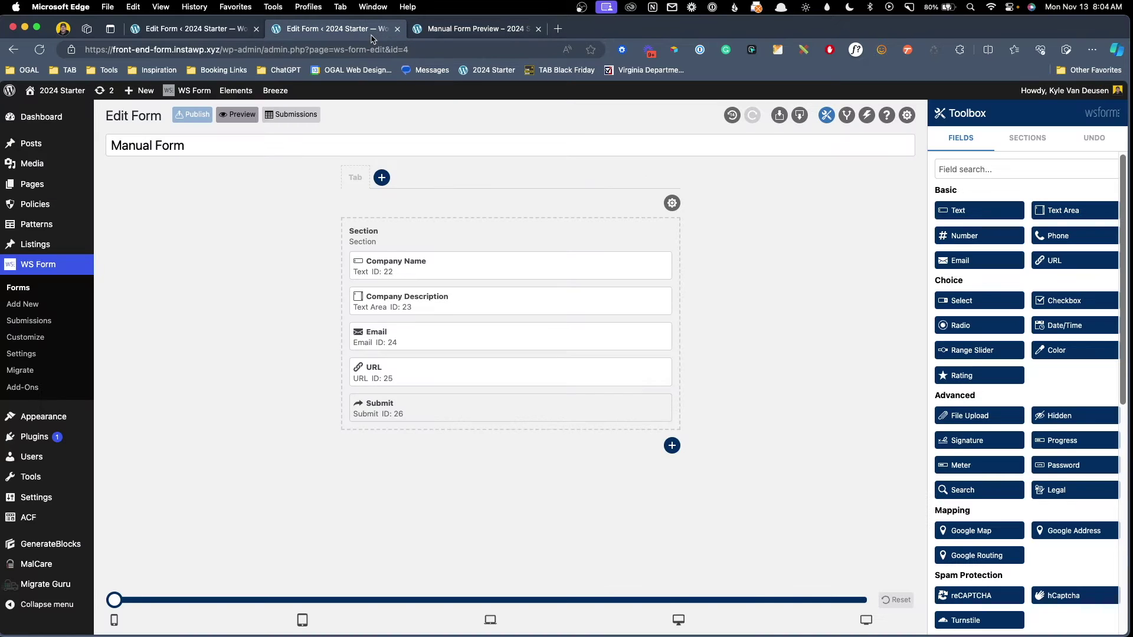
pyautogui.click(866, 116)
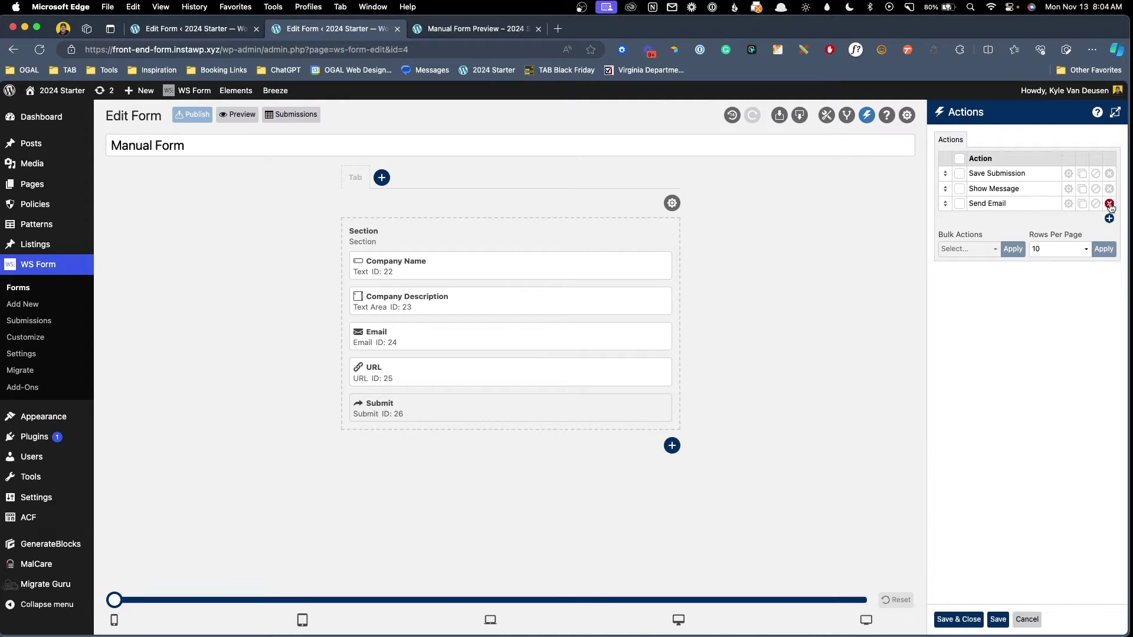
pyautogui.click(1109, 204)
pyautogui.click(1039, 183)
pyautogui.click(1109, 174)
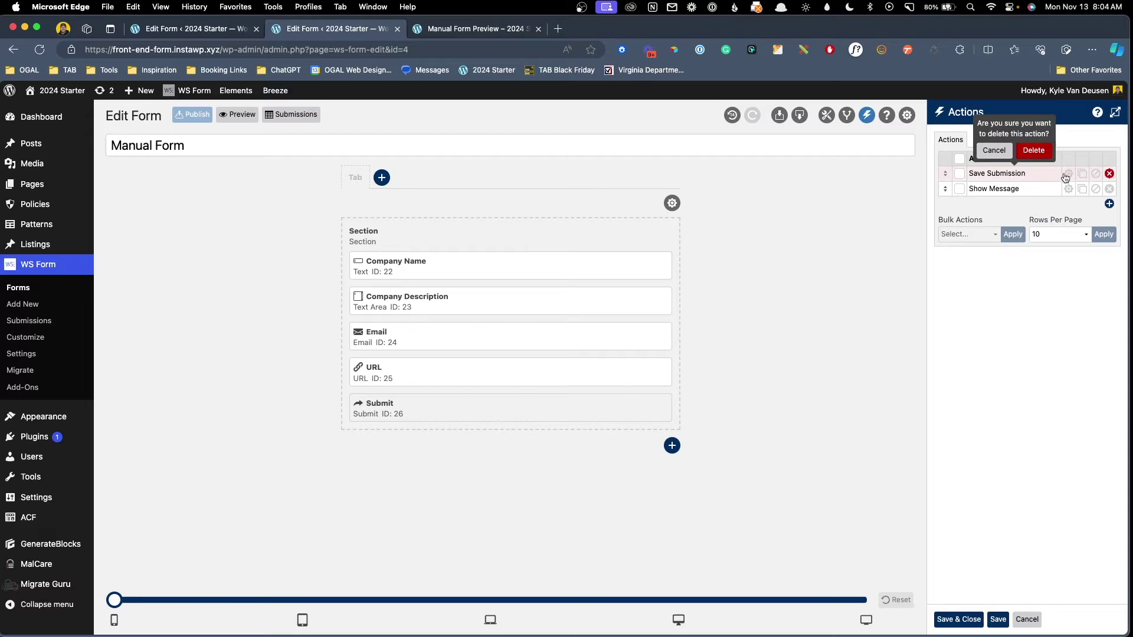
pyautogui.click(1035, 152)
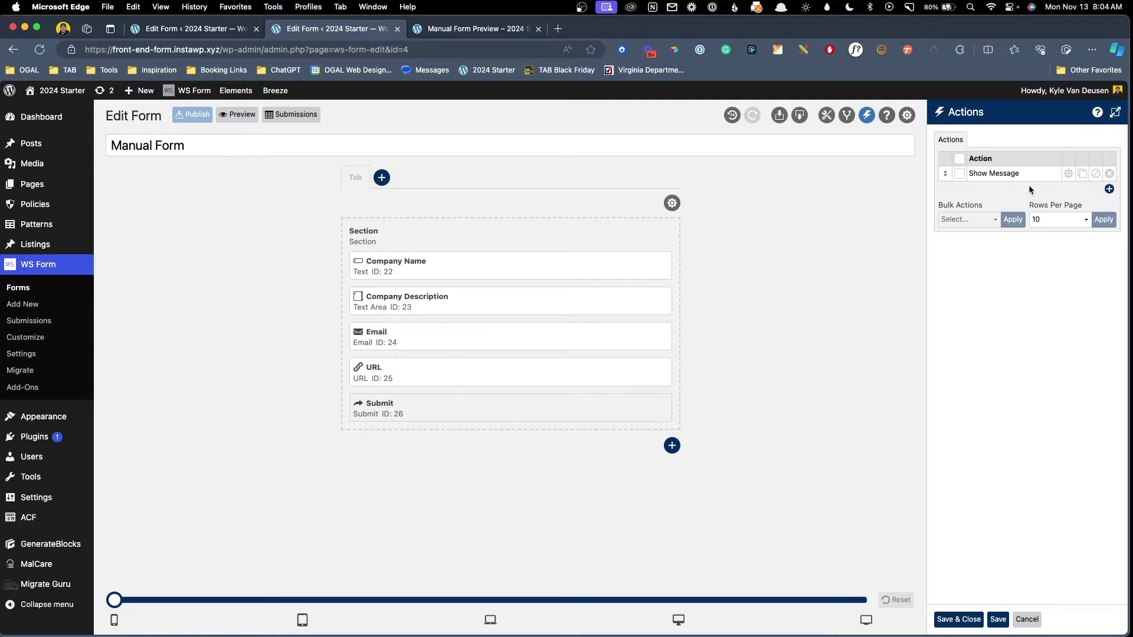
# Add a new Post Management action to the form.
pyautogui.click(1110, 190)
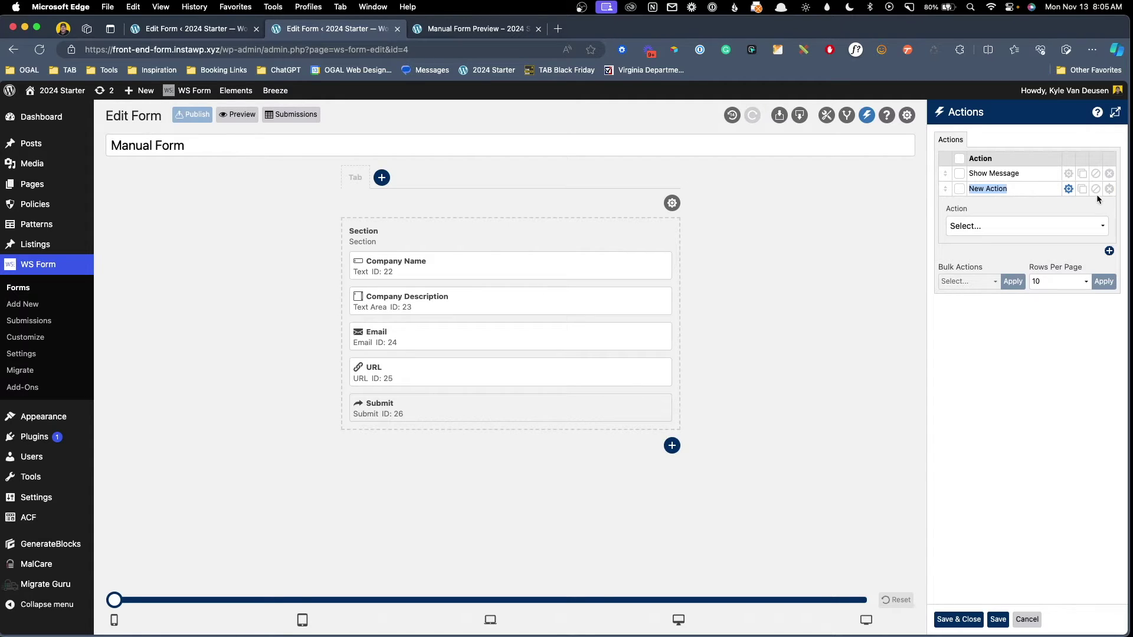
pyautogui.click(1045, 227)
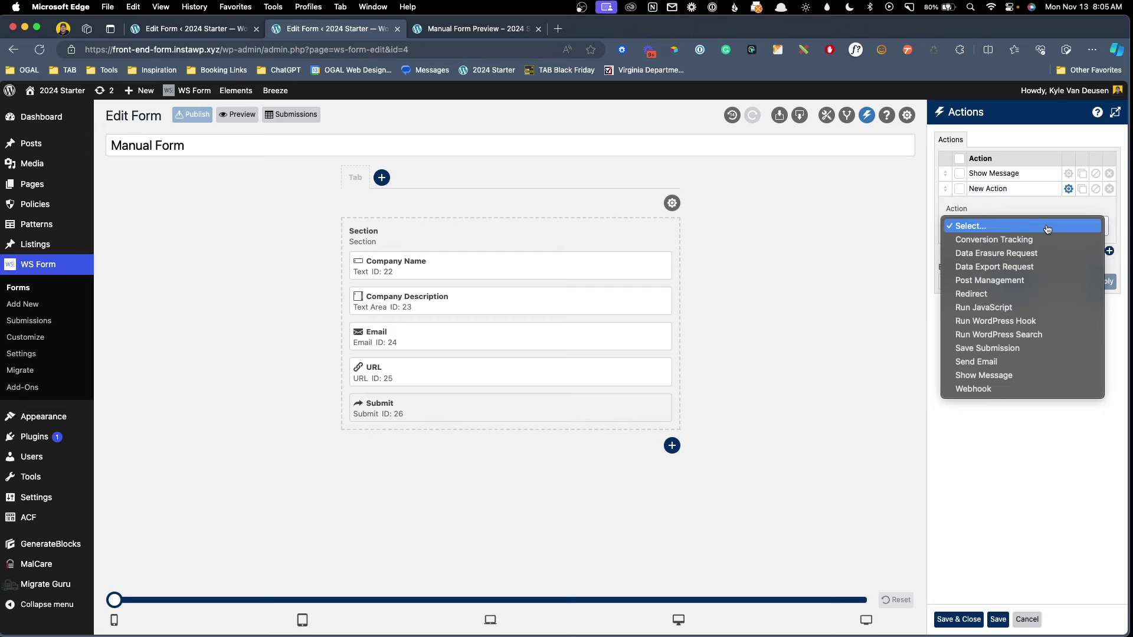
pyautogui.click(1014, 281)
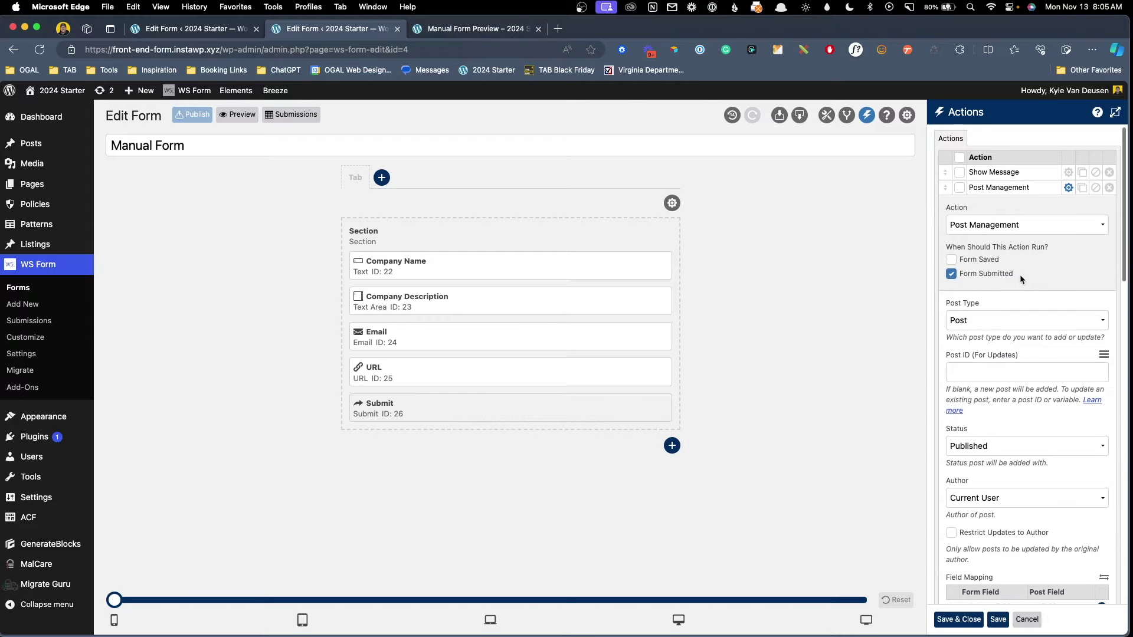
pyautogui.scroll(-1, 1020, 274)
pyautogui.scroll(-3, 1020, 273)
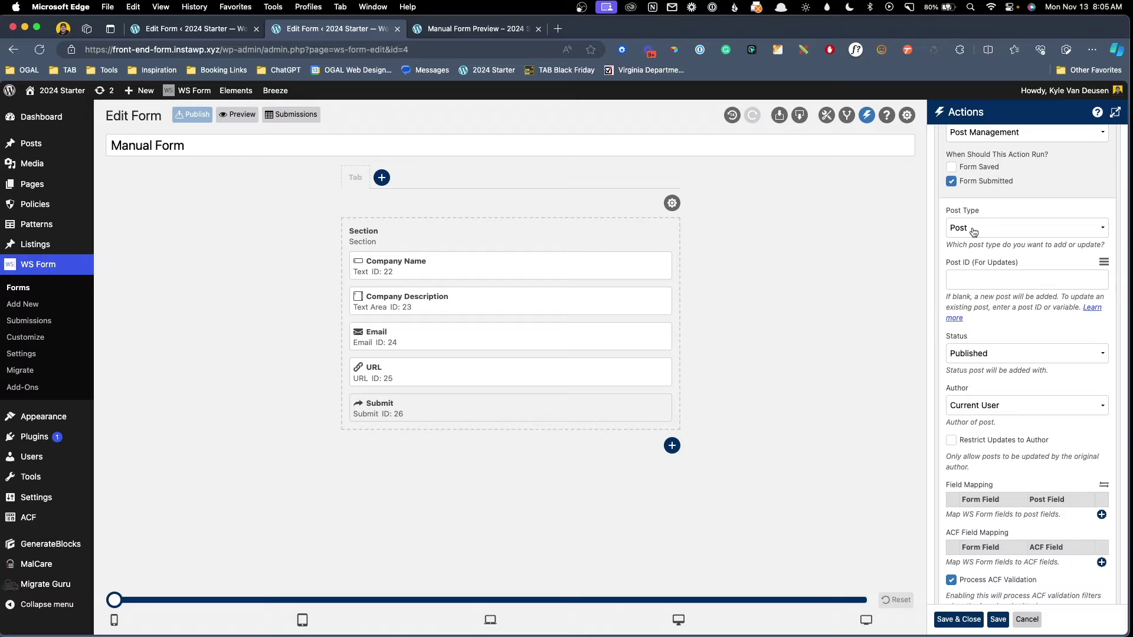
# Set the action's post type to Listing and status to Draft, and widen the panel.
pyautogui.click(973, 231)
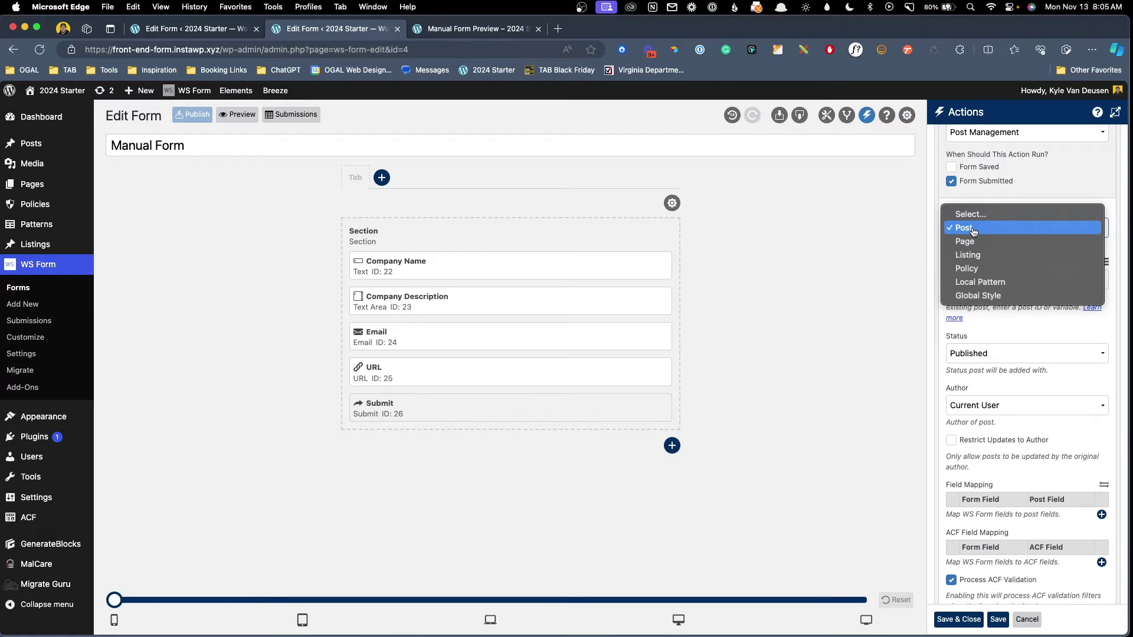
pyautogui.click(981, 257)
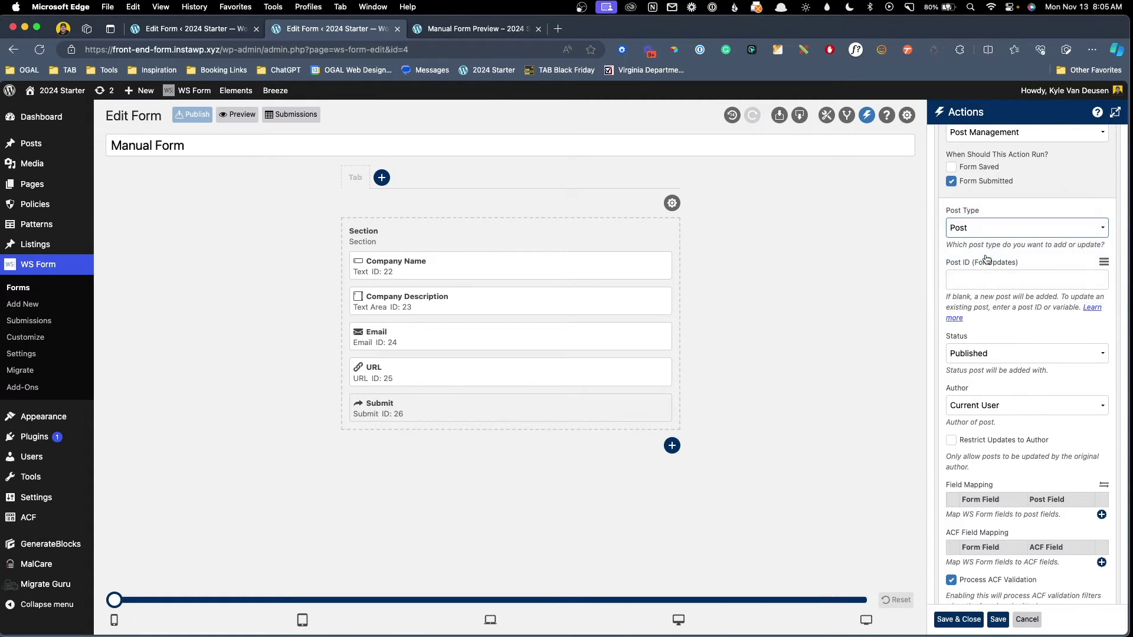
pyautogui.scroll(-2, 990, 257)
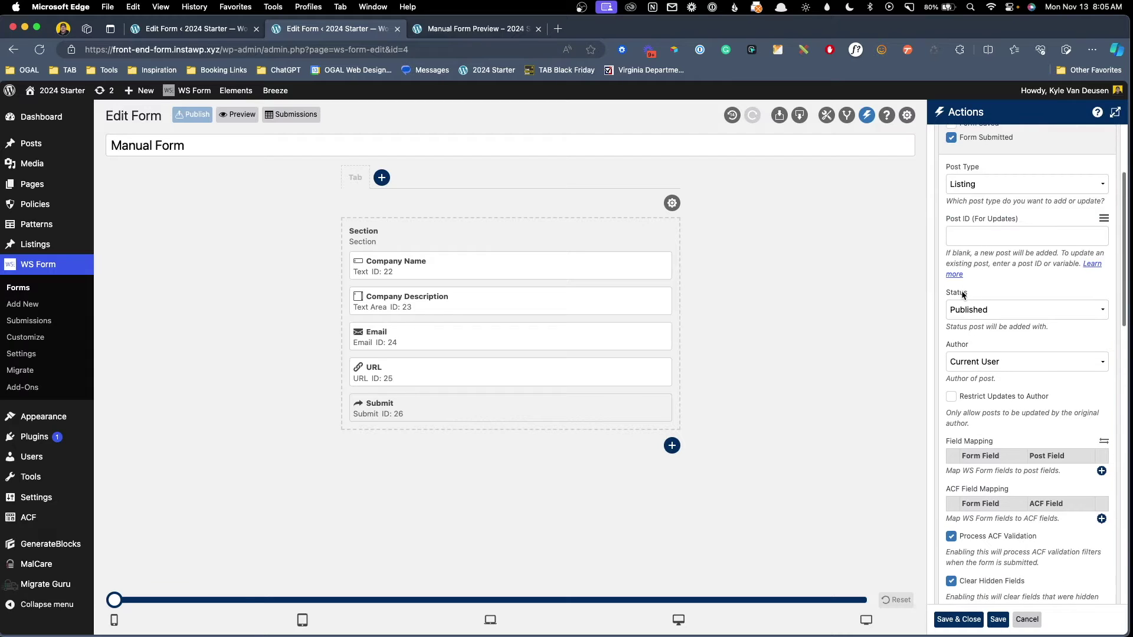
pyautogui.click(963, 310)
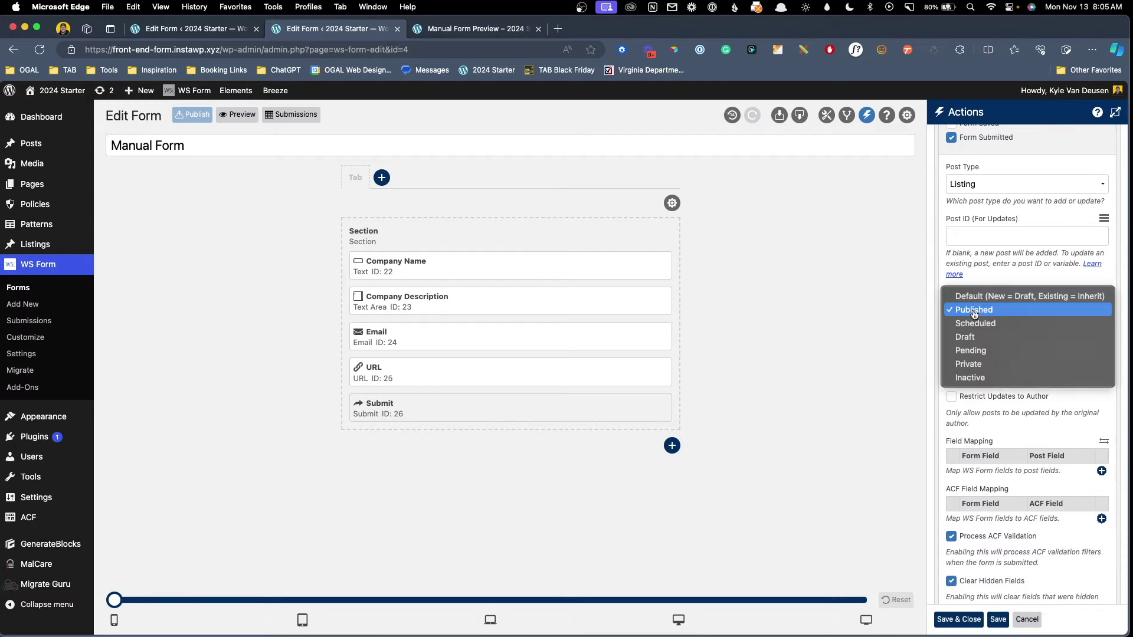
pyautogui.click(991, 337)
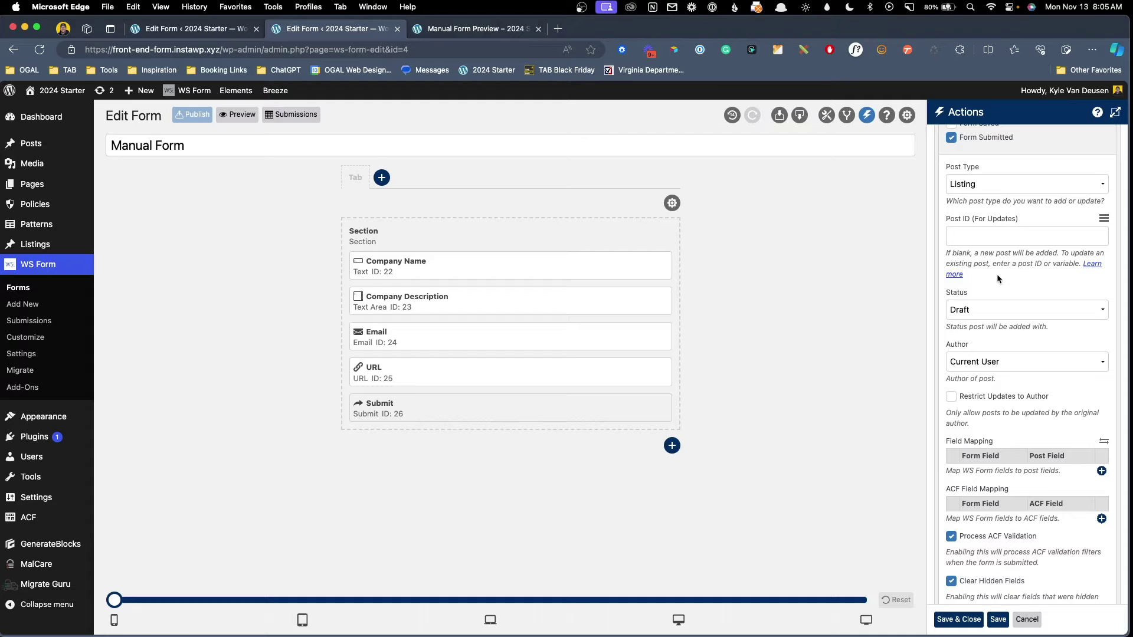
pyautogui.scroll(-5, 997, 277)
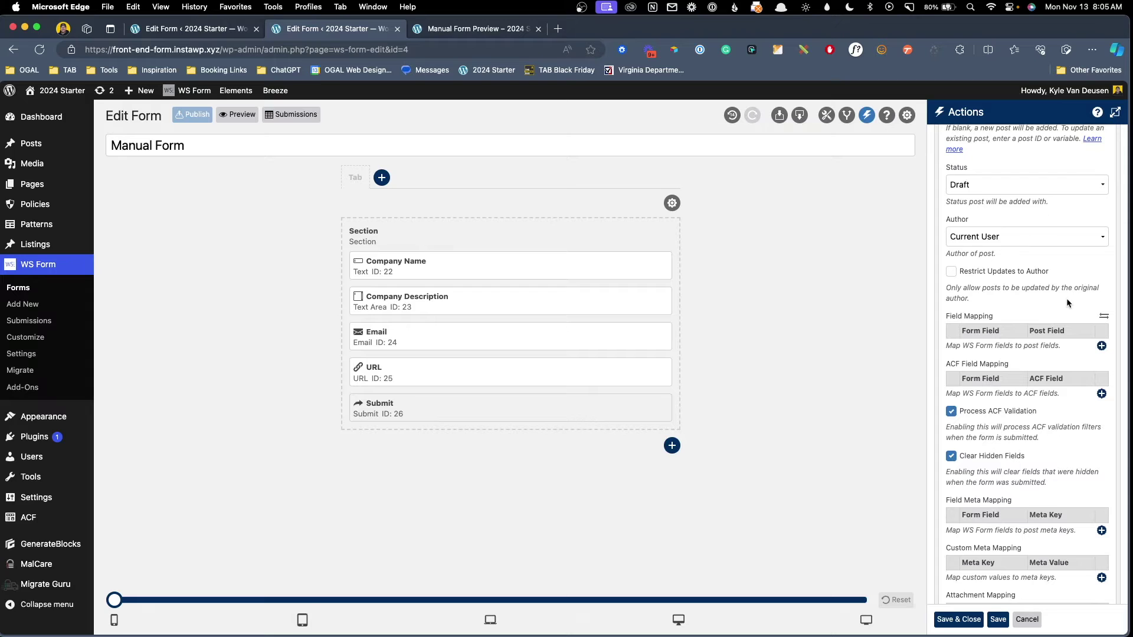
pyautogui.click(1115, 112)
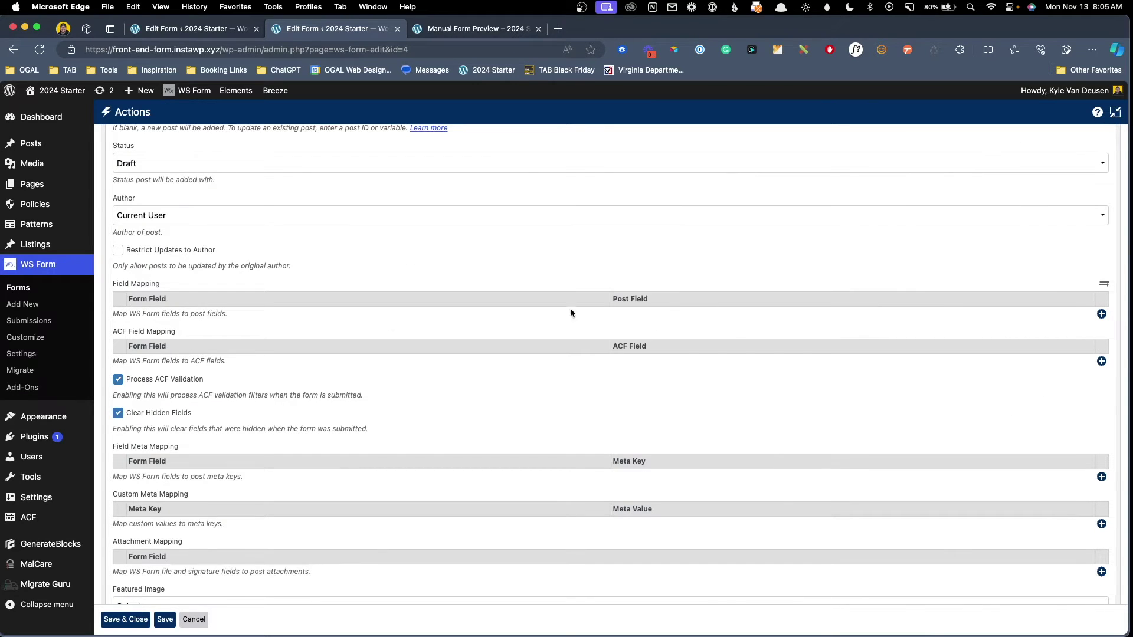
# Map the Company Name form field to the post Title.
pyautogui.click(1101, 315)
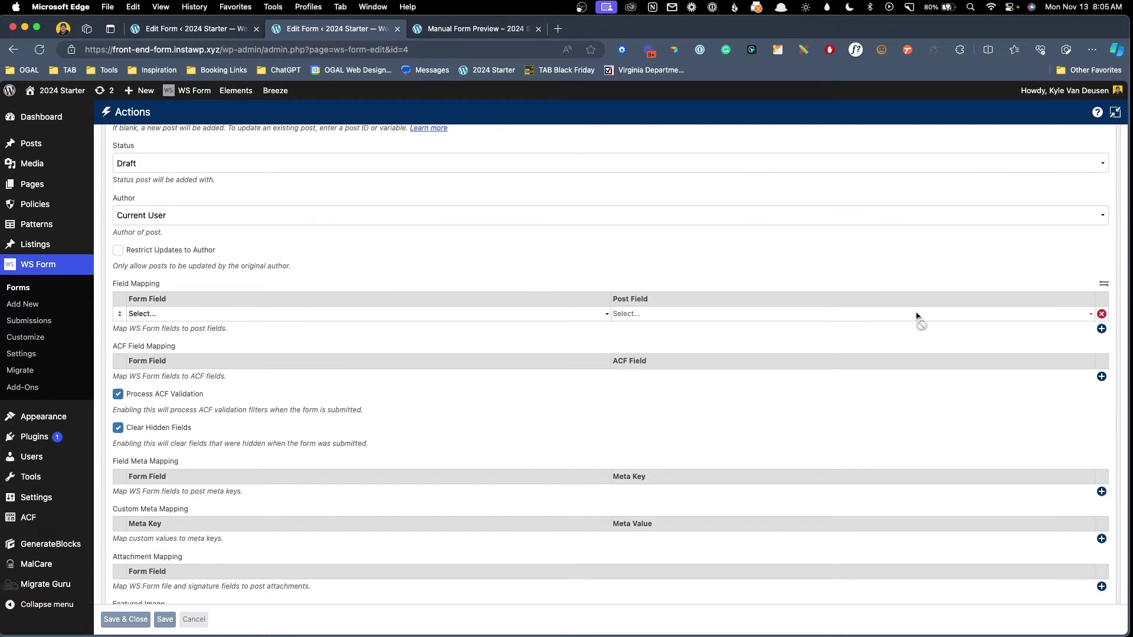
pyautogui.click(536, 315)
pyautogui.click(183, 354)
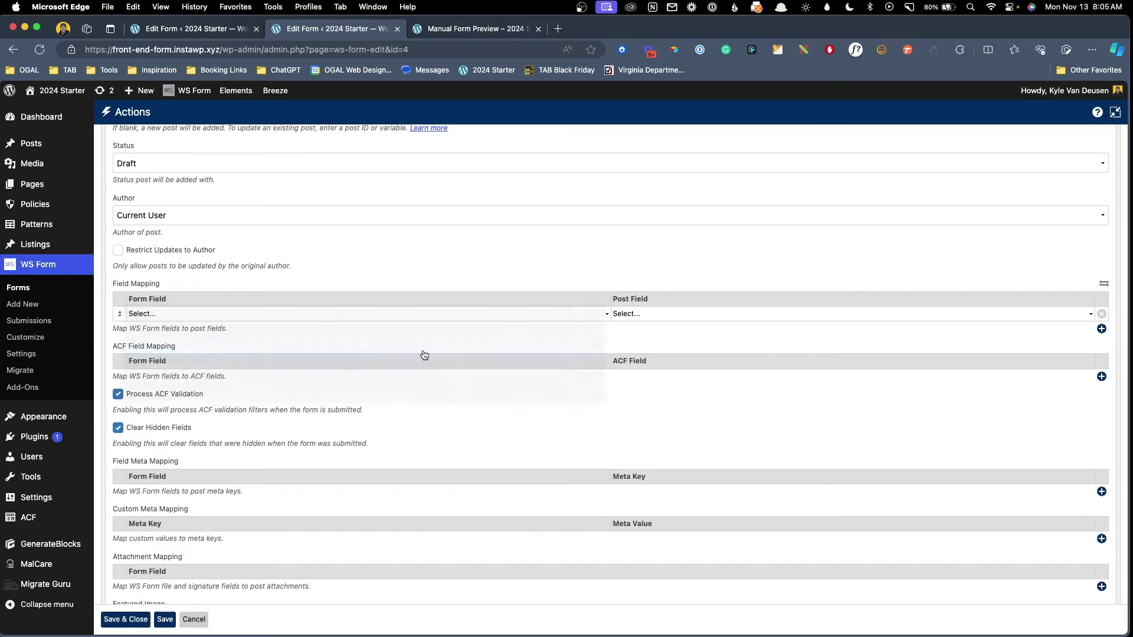
pyautogui.click(643, 314)
pyautogui.click(636, 341)
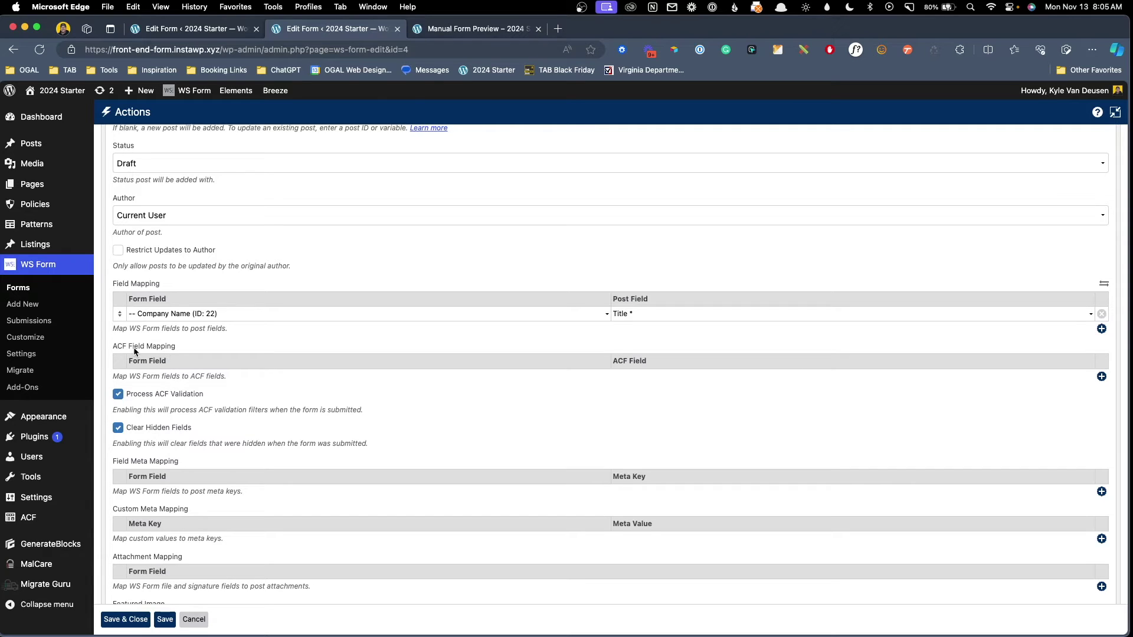
# Add ACF mappings: Company Description to Listings - Company Description, Email to Listings - Company Email.
pyautogui.click(1101, 376)
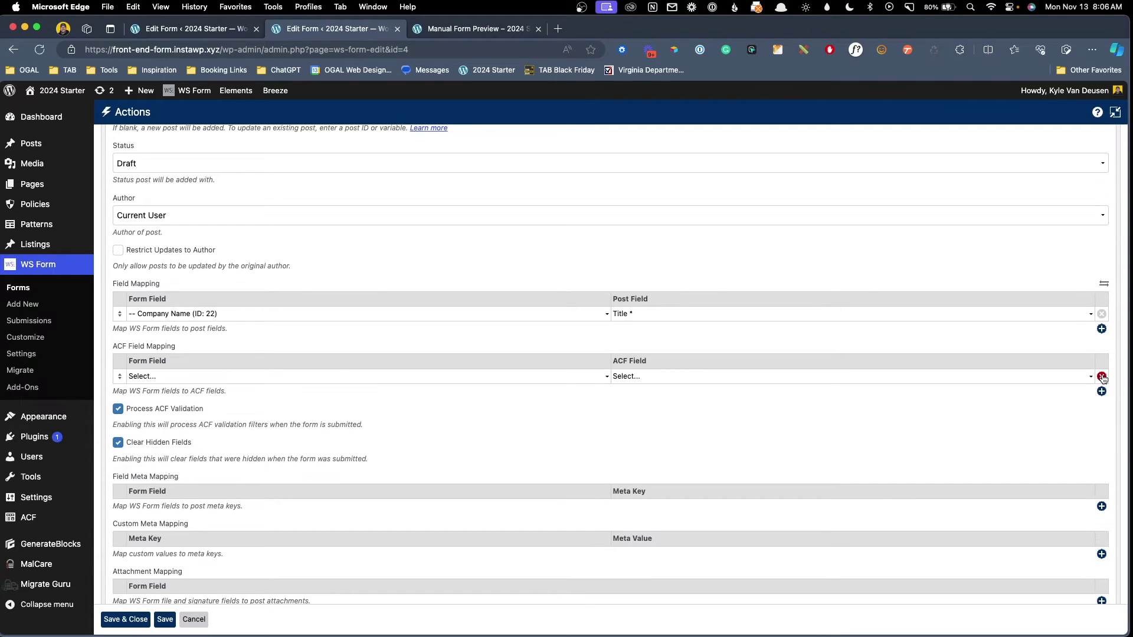
pyautogui.click(248, 376)
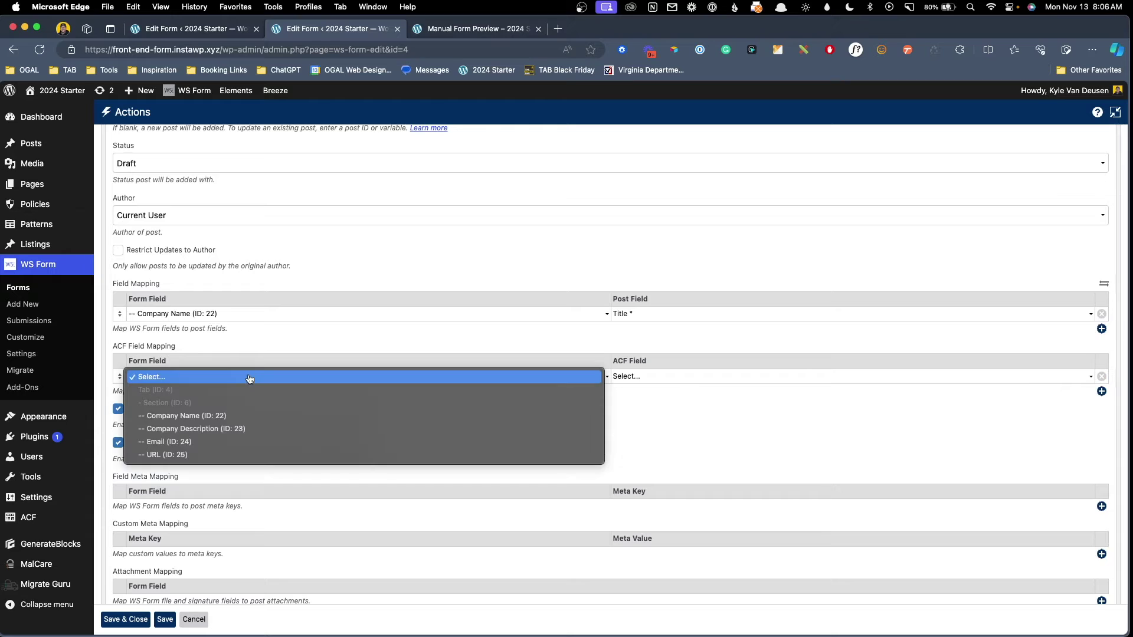
pyautogui.click(224, 429)
pyautogui.click(660, 377)
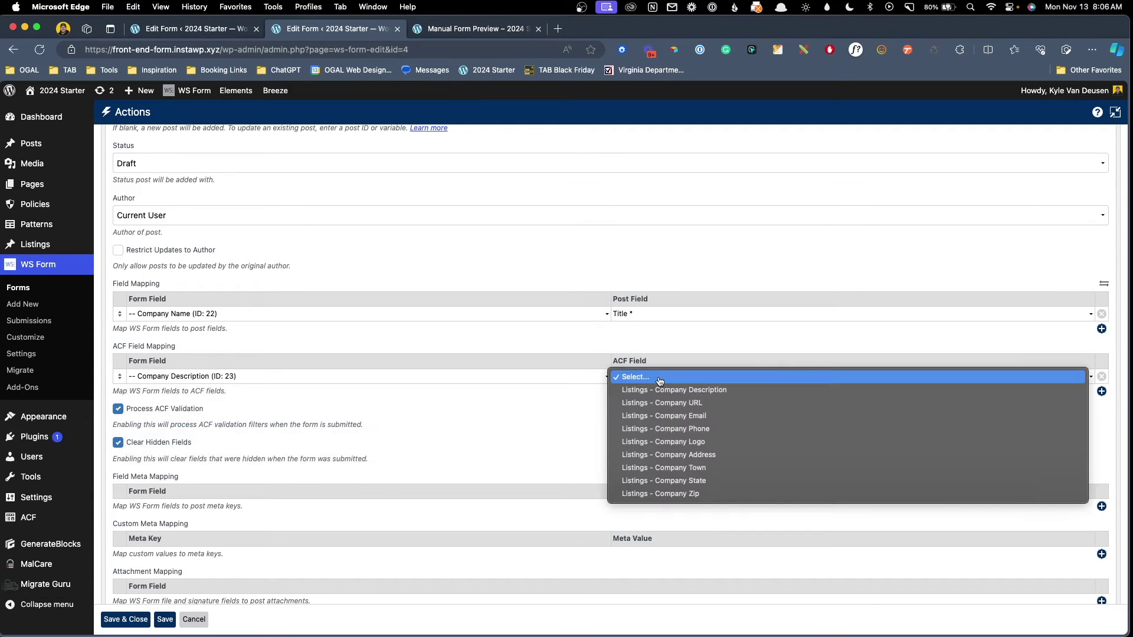
pyautogui.click(711, 391)
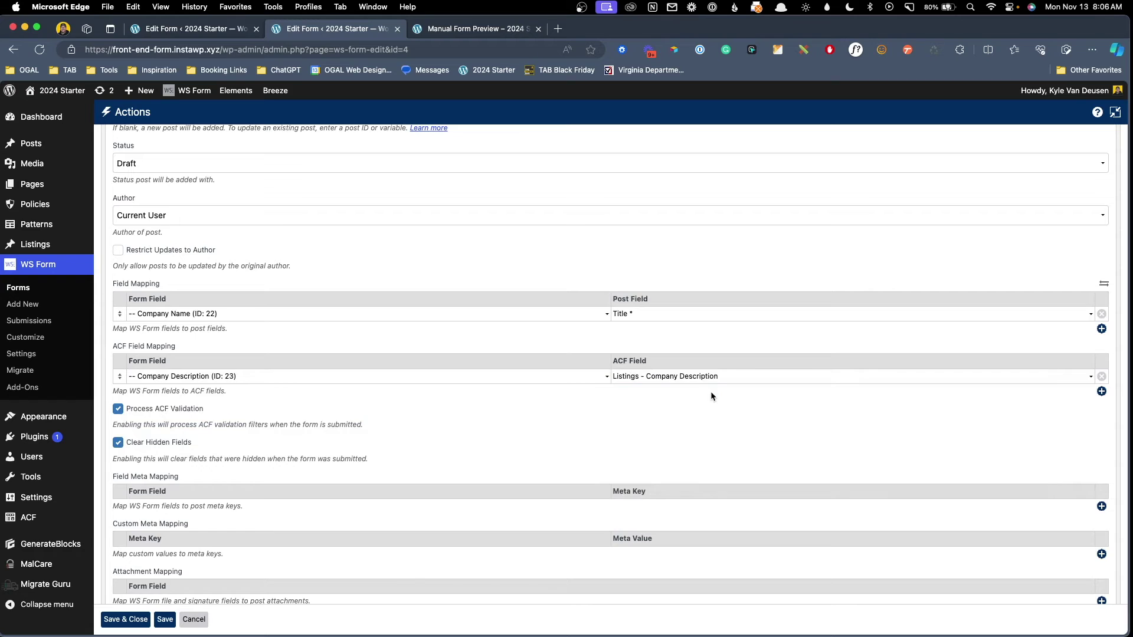
pyautogui.click(1101, 391)
pyautogui.click(316, 391)
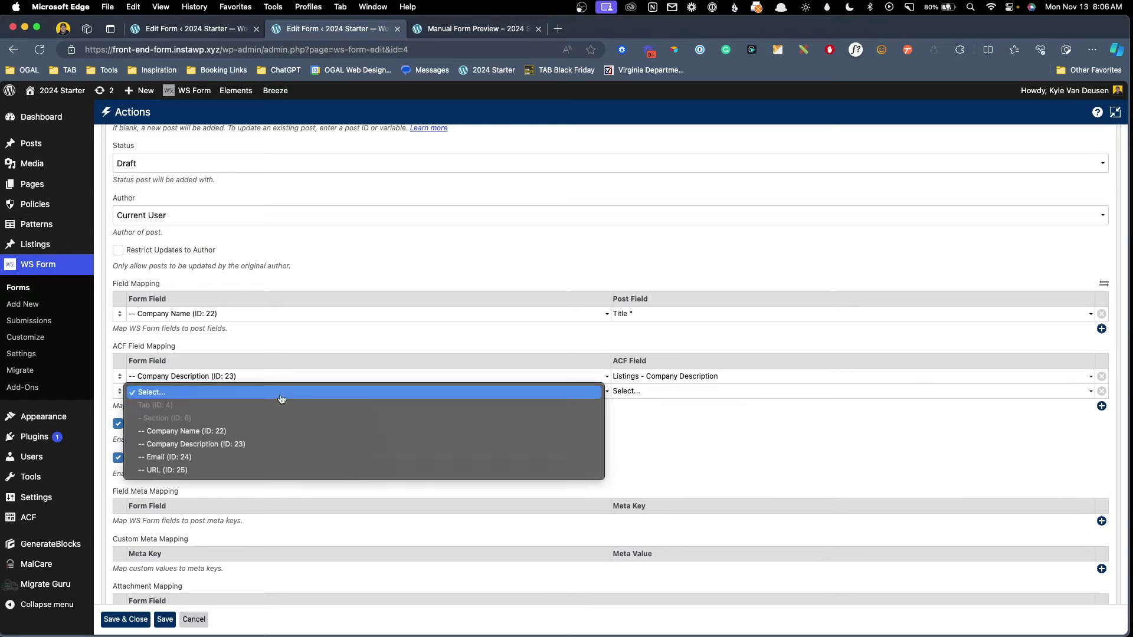
pyautogui.click(195, 457)
pyautogui.click(619, 392)
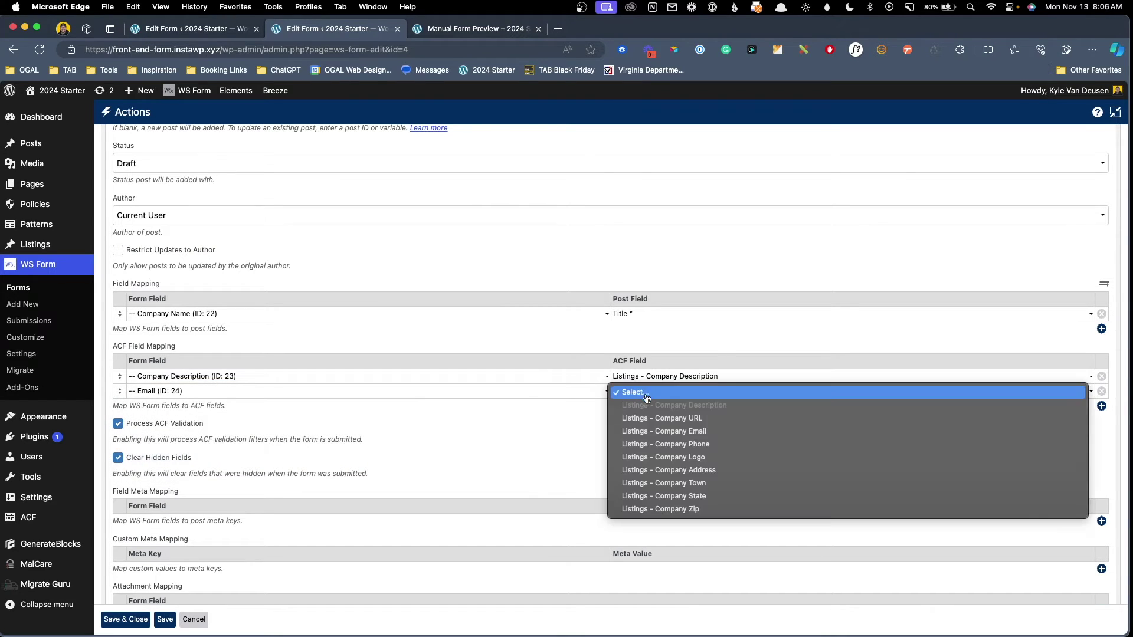
pyautogui.click(720, 431)
# Map URL to Listings - Company URL, then save and close the action settings.
pyautogui.click(1101, 406)
pyautogui.click(183, 406)
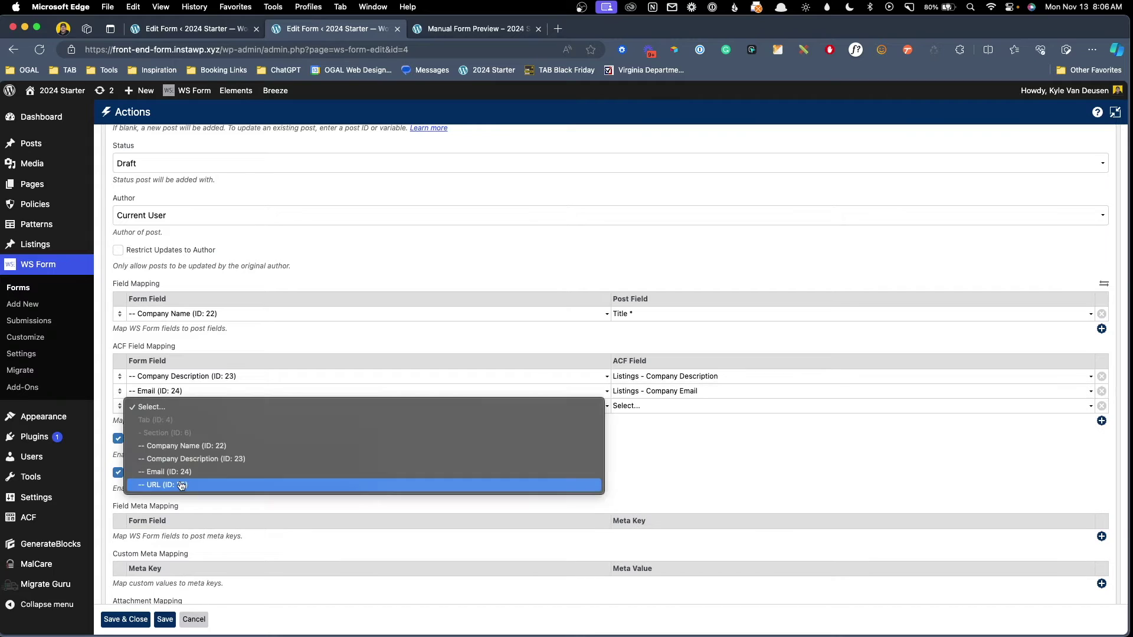
pyautogui.click(181, 485)
pyautogui.click(706, 409)
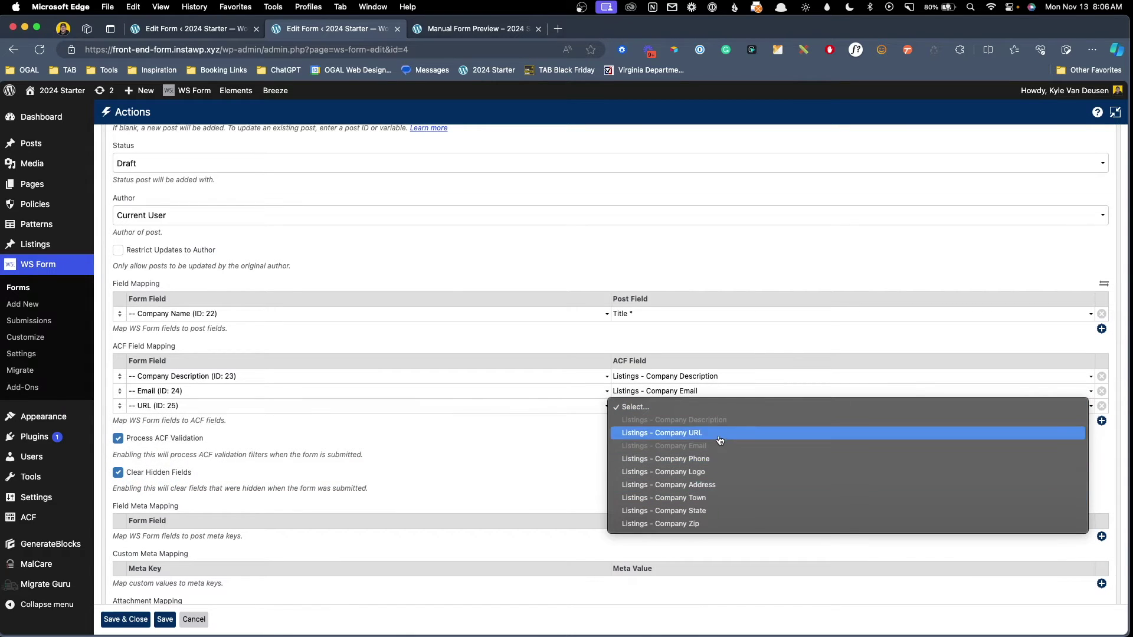
pyautogui.click(721, 434)
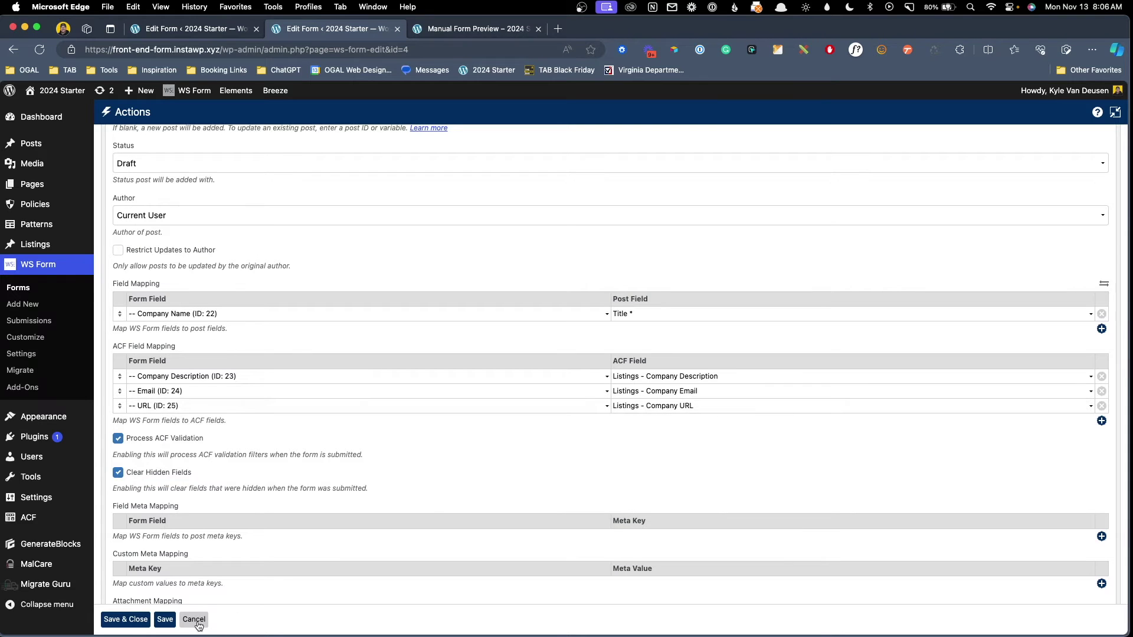
pyautogui.click(160, 624)
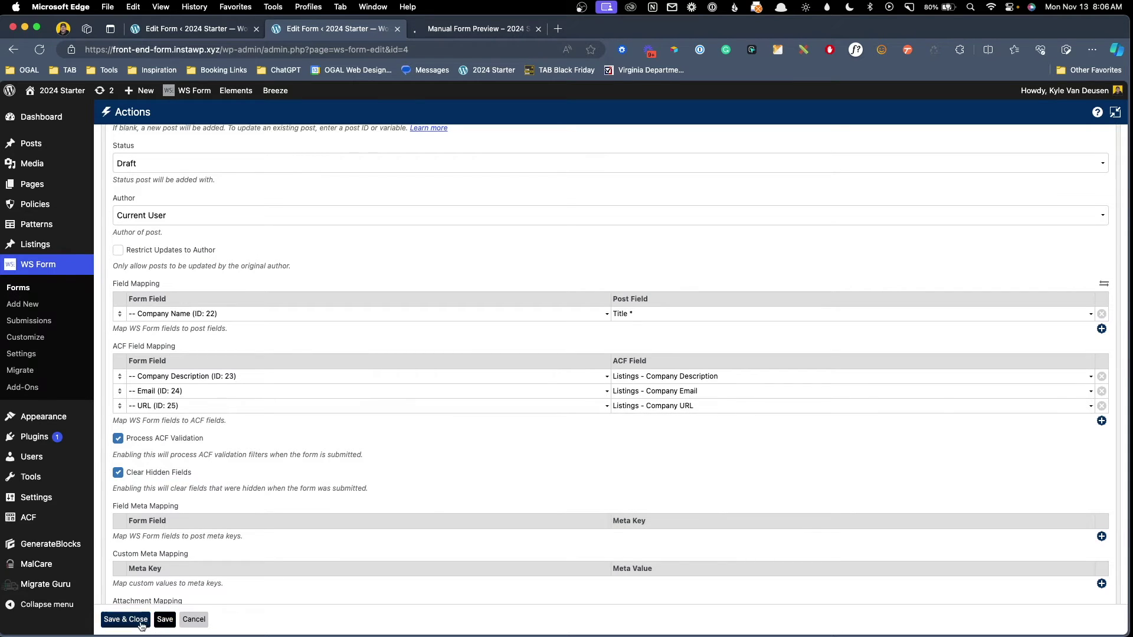
pyautogui.click(1117, 114)
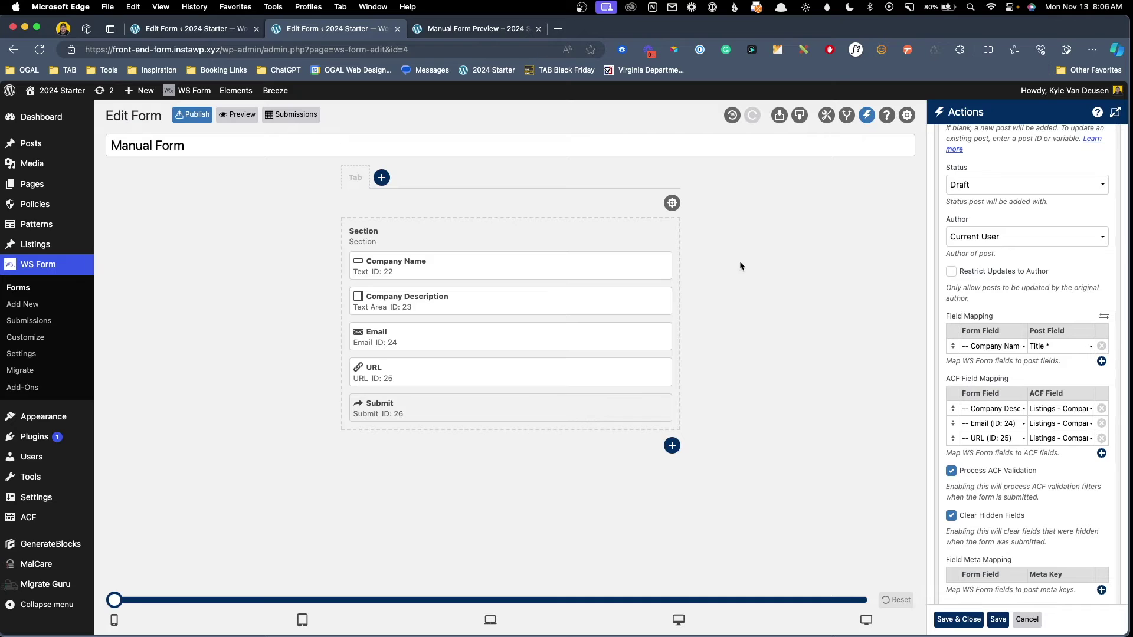
pyautogui.click(233, 114)
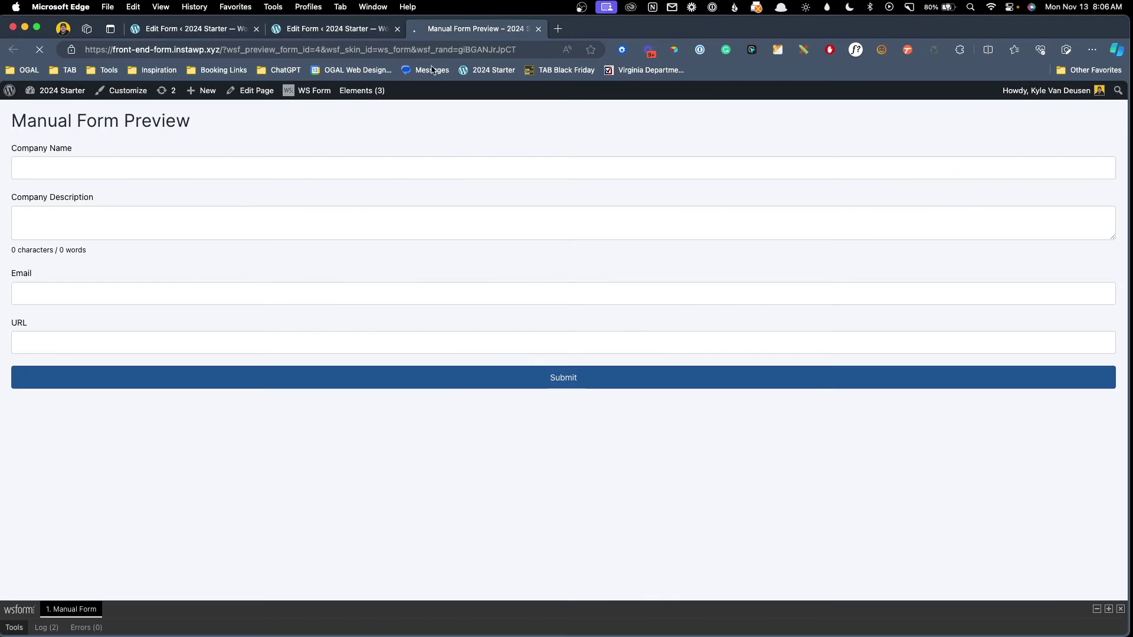
pyautogui.click(183, 170)
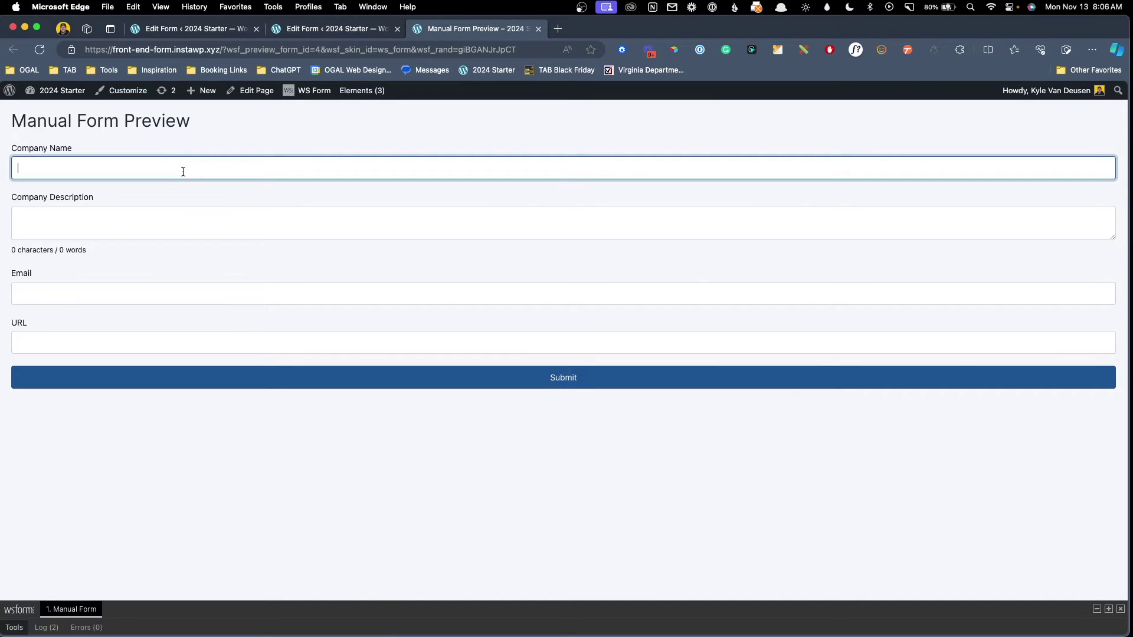
pyautogui.write('Ma')
pyautogui.write('naul')
pyautogui.press('BackSpace')
pyautogui.press('BackSpace')
pyautogui.press('BackSpace')
pyautogui.press('BackSpace')
pyautogui.press('BackSpace')
pyautogui.press('BackSpace')
pyautogui.write('Manual Company')
pyautogui.press('Tab')
pyautogui.write('.wi')
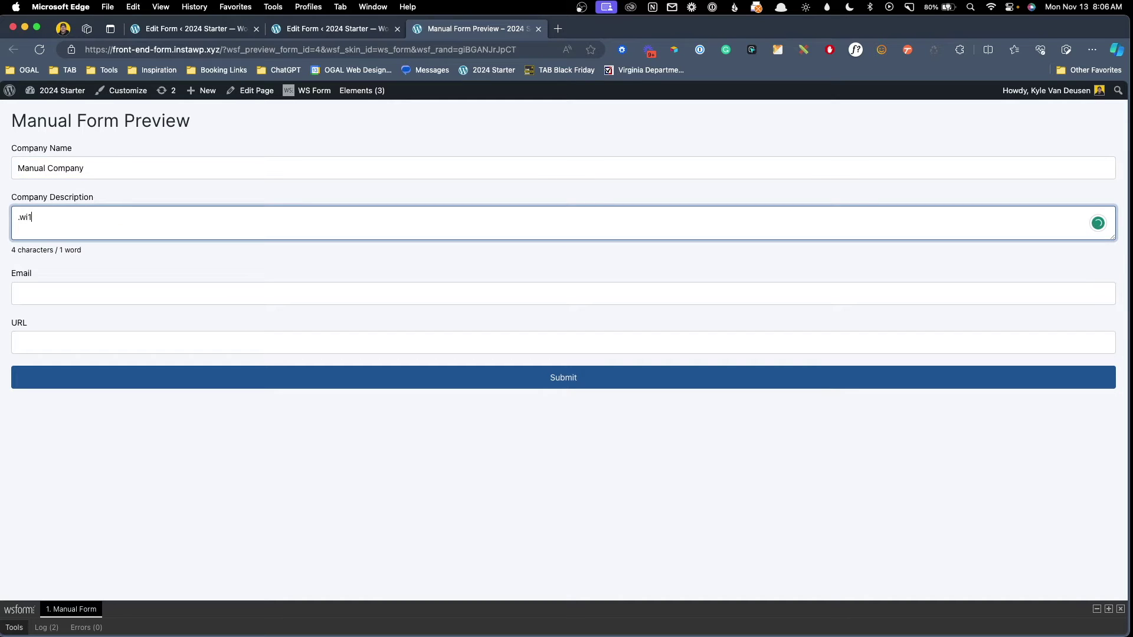
pyautogui.write('l')
pyautogui.press('Tab')
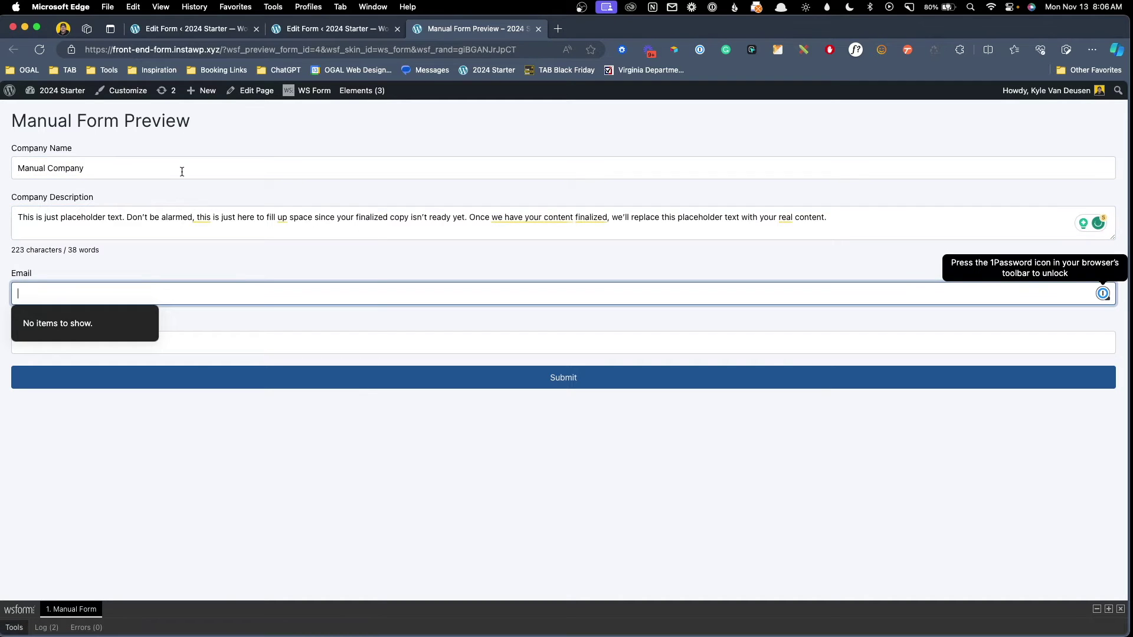
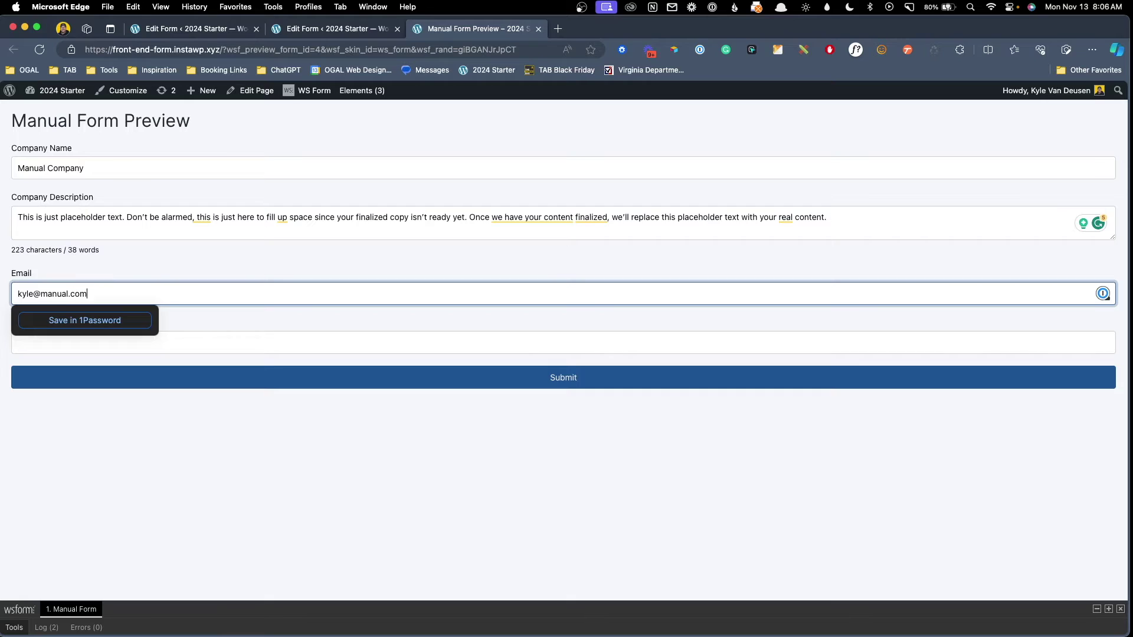
pyautogui.press('Tab')
pyautogui.write('https://')
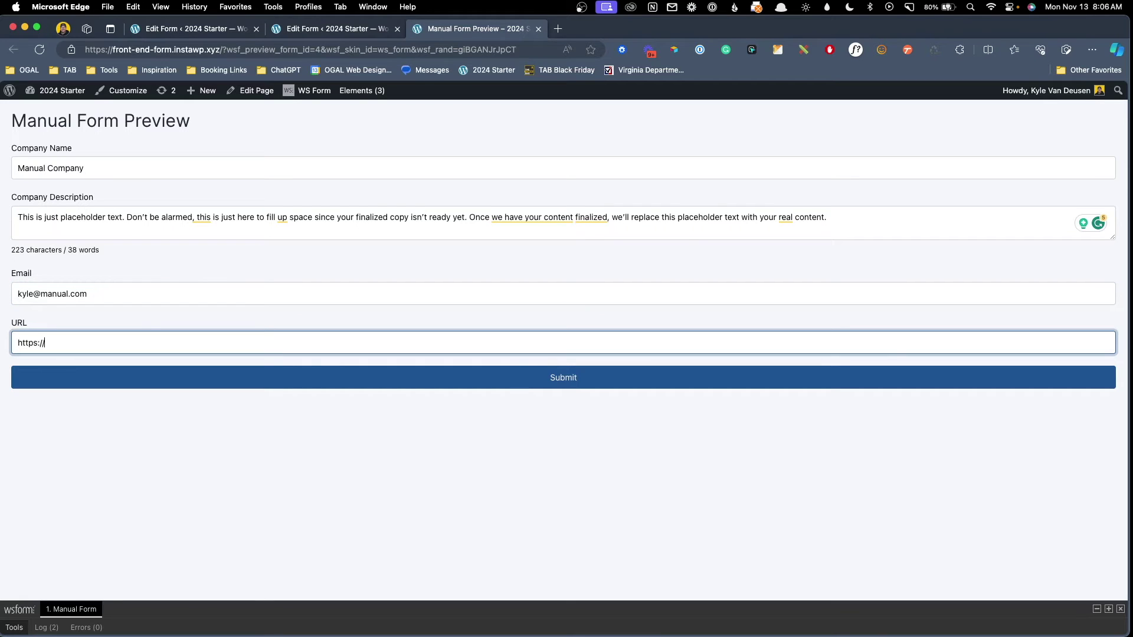
pyautogui.write('manual.com')
# Submit the test entry, reach the thank-you message, and return to the editor tab.
pyautogui.click(451, 379)
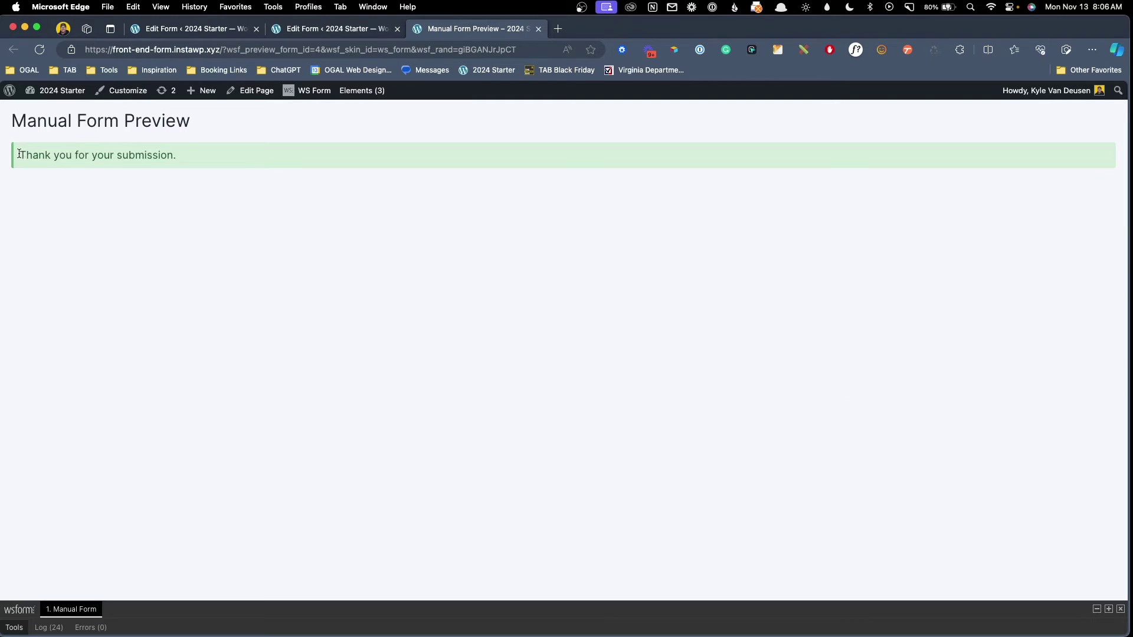
pyautogui.moveTo(23, 155); pyautogui.dragTo(203, 153)
pyautogui.click(204, 153)
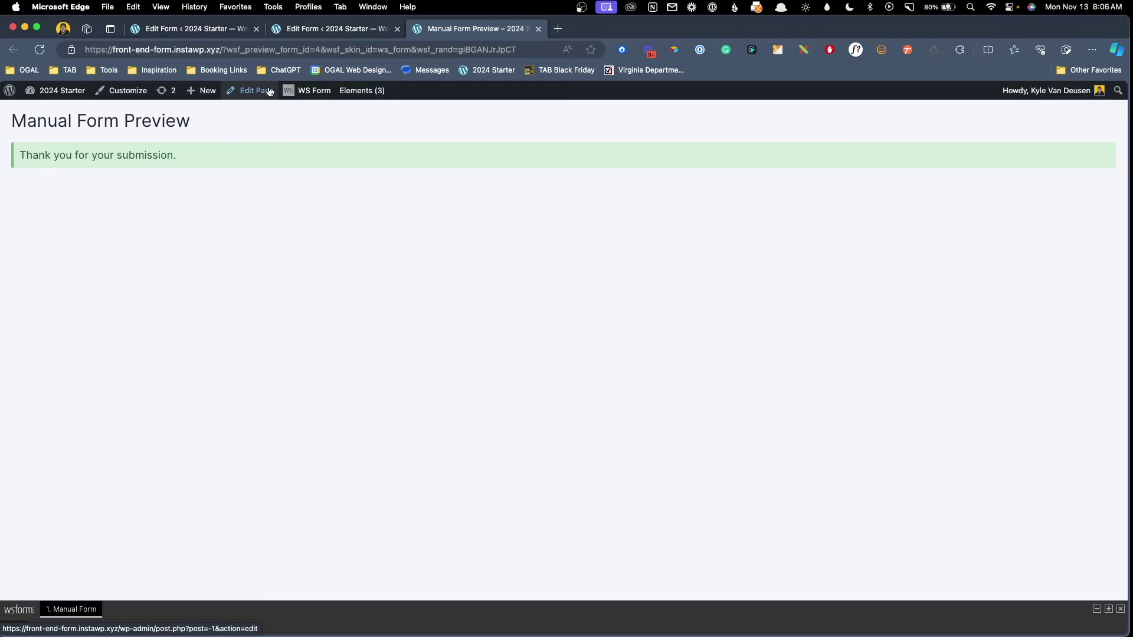
pyautogui.click(212, 32)
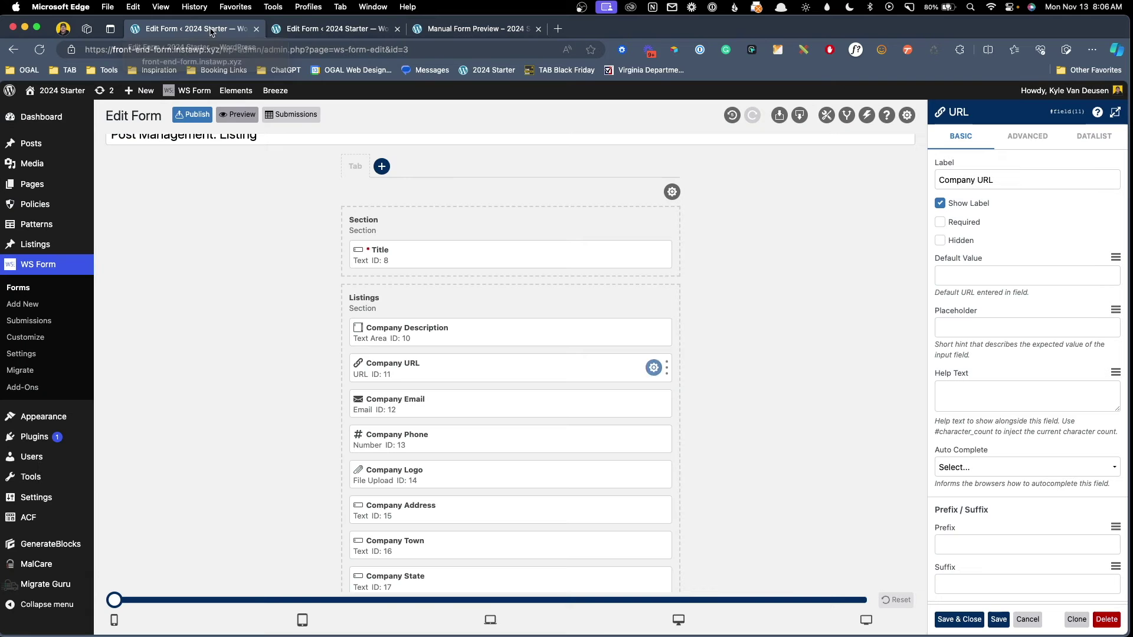
# Find the Manual Company Draft in Listings and open it for editing.
pyautogui.click(43, 244)
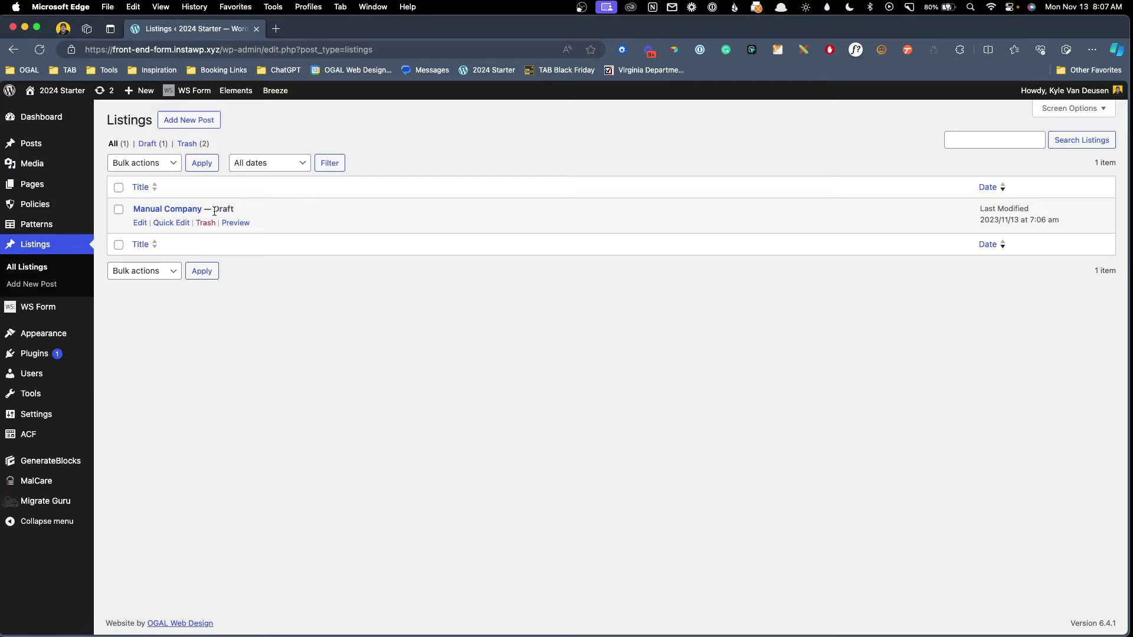
pyautogui.moveTo(213, 210); pyautogui.dragTo(264, 214)
pyautogui.click(142, 223)
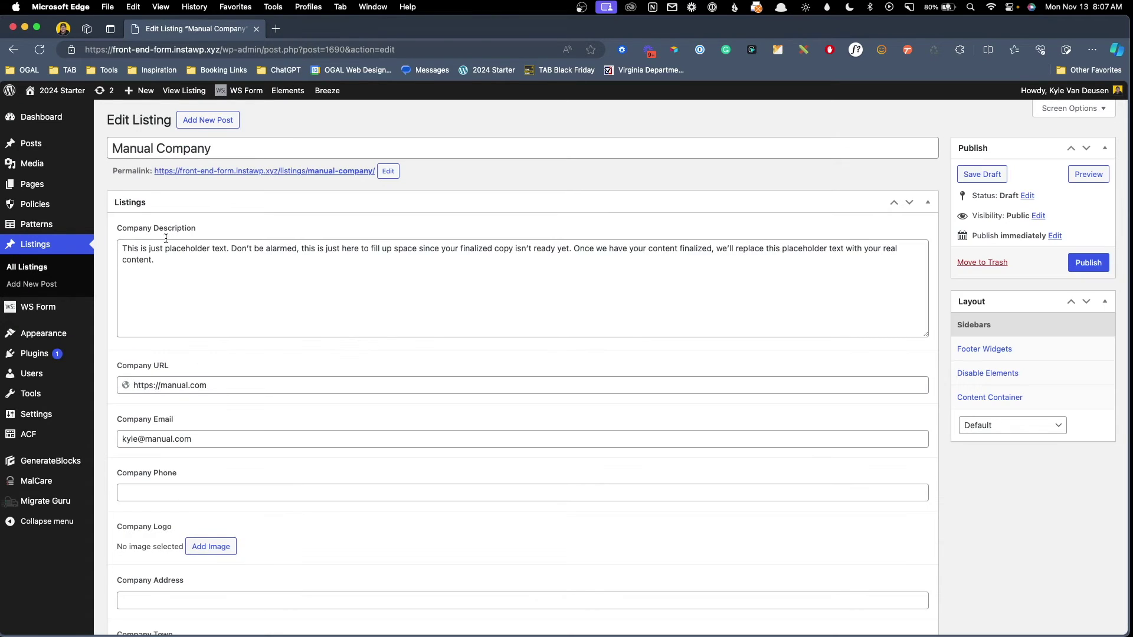
pyautogui.moveTo(215, 149); pyautogui.dragTo(116, 146)
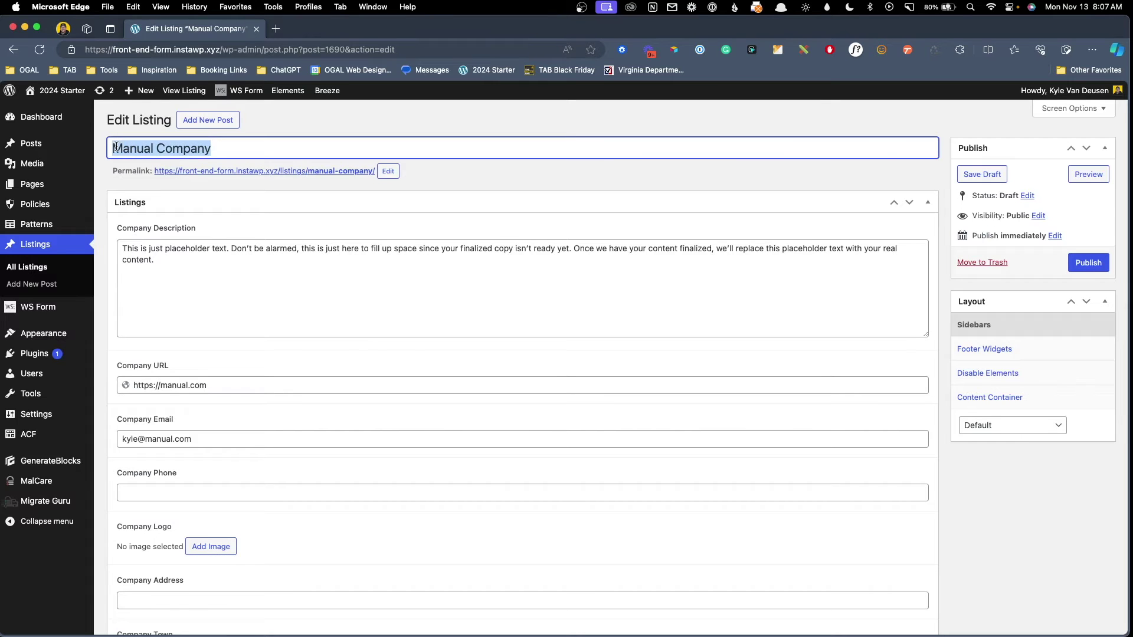
# Check the saved Company Description, URL and Email values, then return to the WS Form forms list.
pyautogui.click(116, 147)
pyautogui.tripleClick(192, 278)
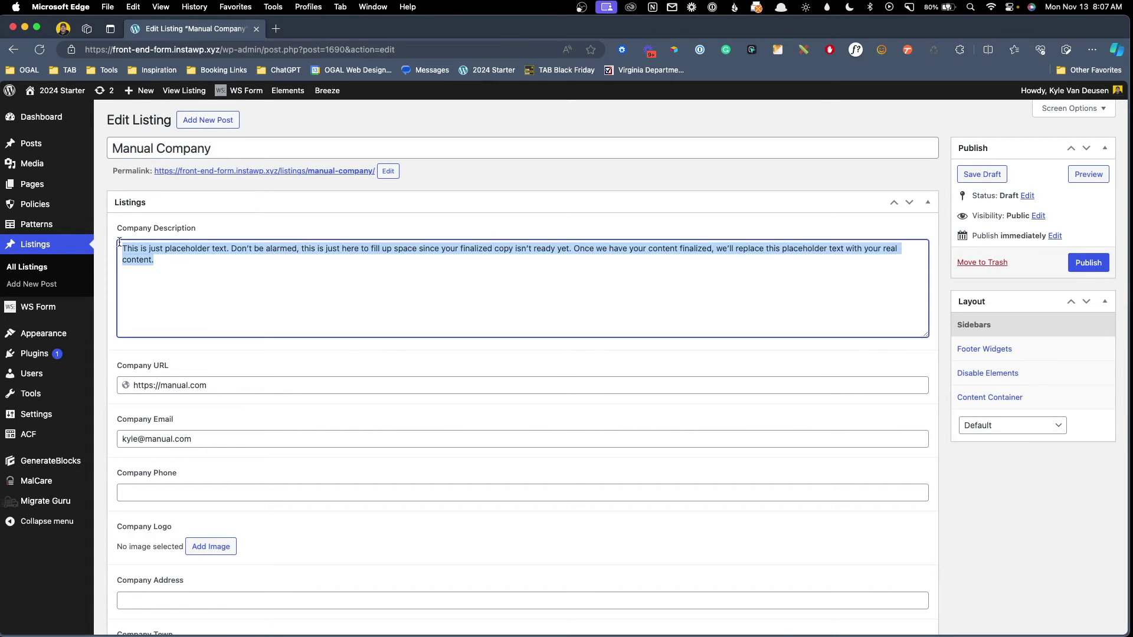
pyautogui.click(210, 269)
pyautogui.tripleClick(178, 251)
pyautogui.click(201, 284)
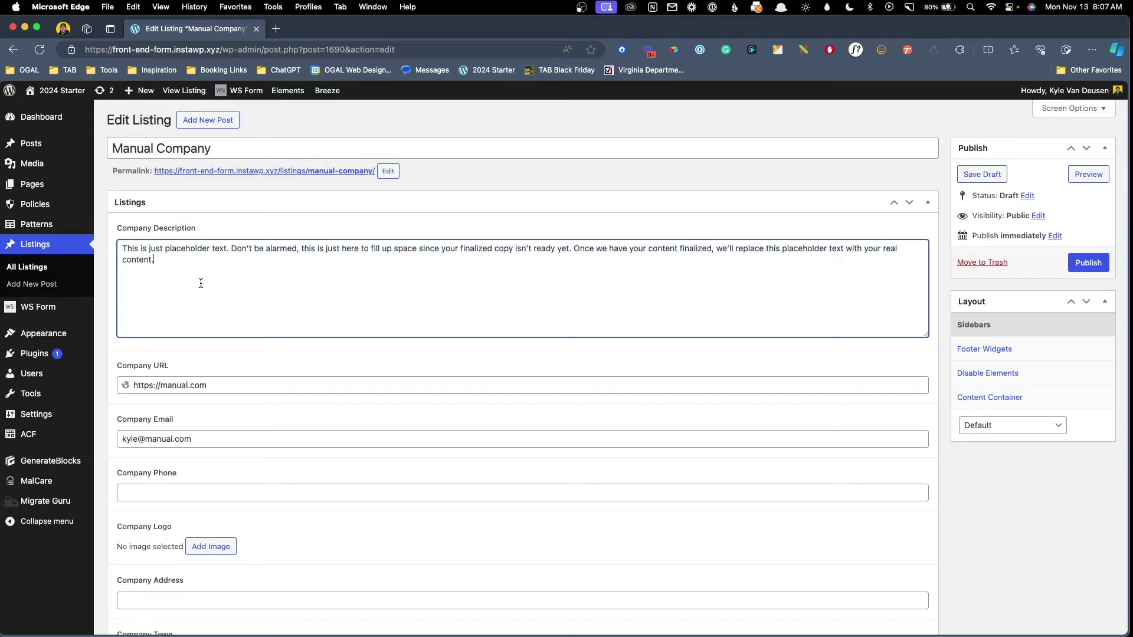
pyautogui.scroll(-1, 200, 283)
pyautogui.tripleClick(239, 363)
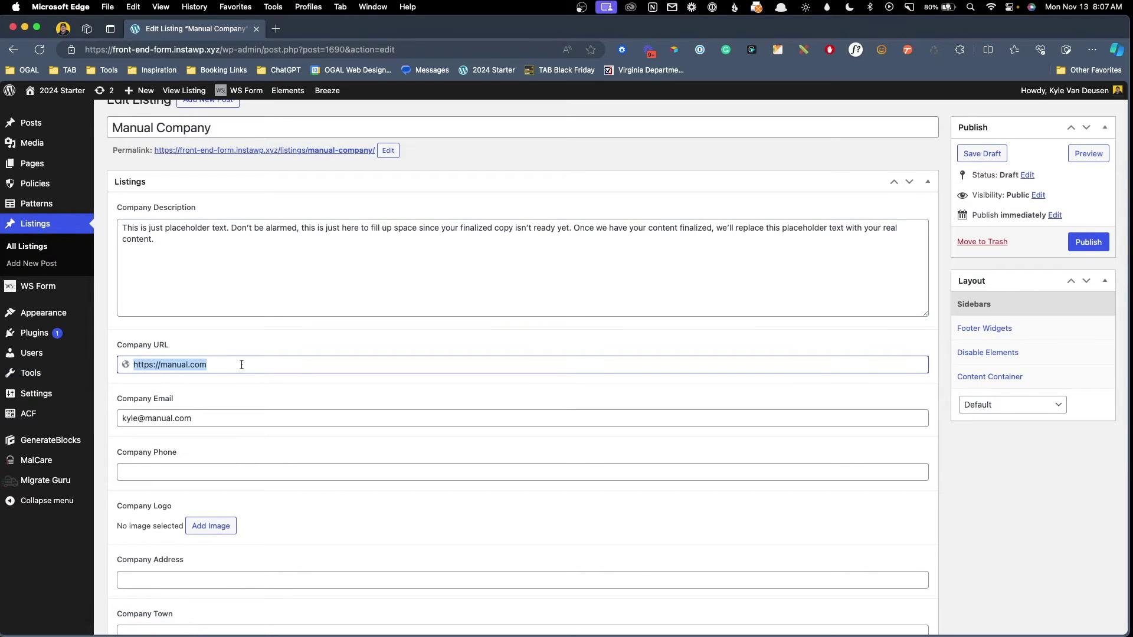
pyautogui.click(121, 418)
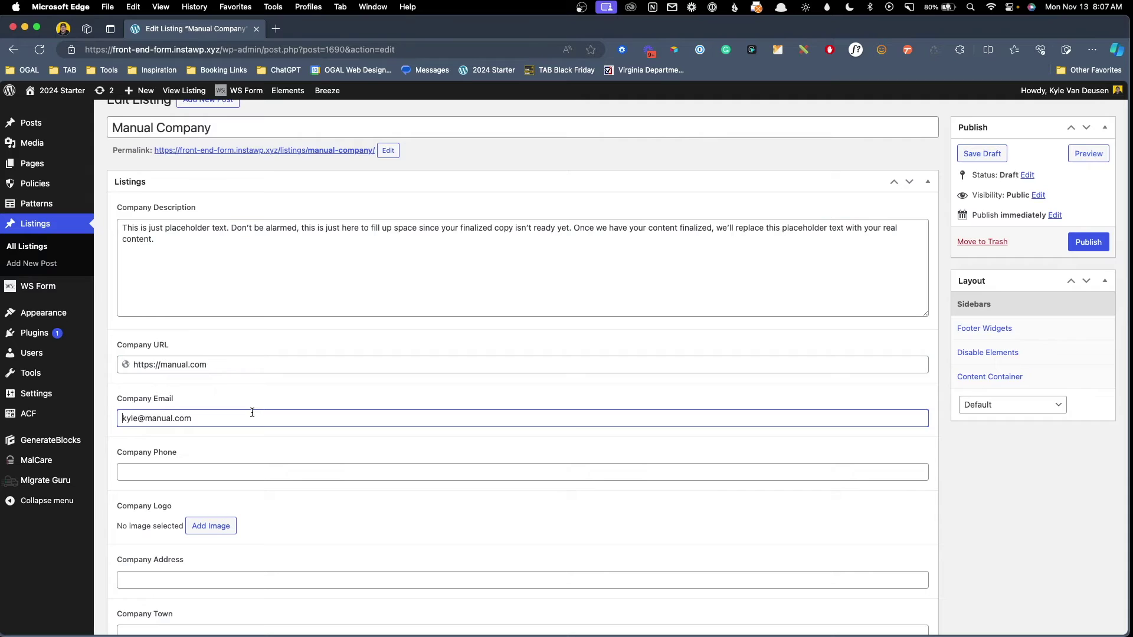
pyautogui.scroll(-3, 252, 413)
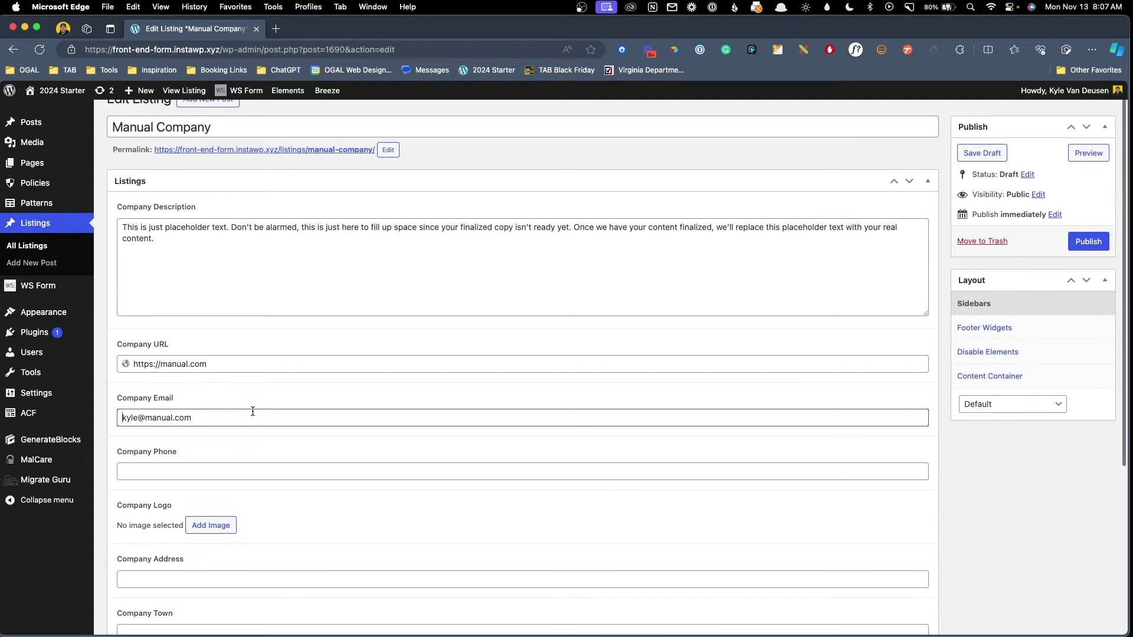
pyautogui.scroll(-2, 251, 414)
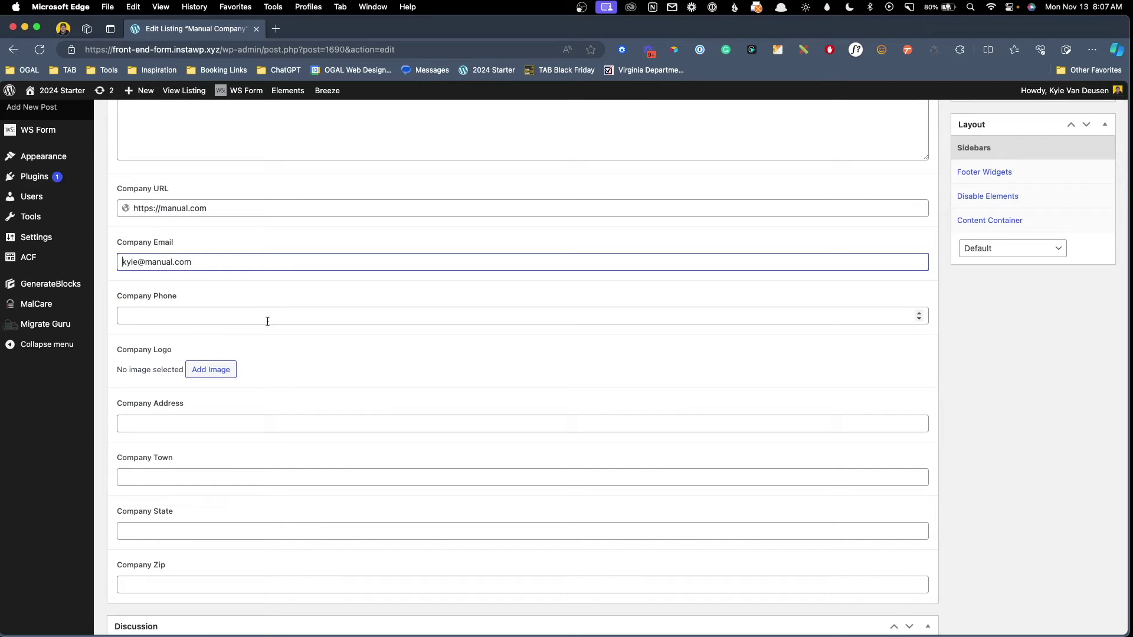
pyautogui.scroll(3, 267, 321)
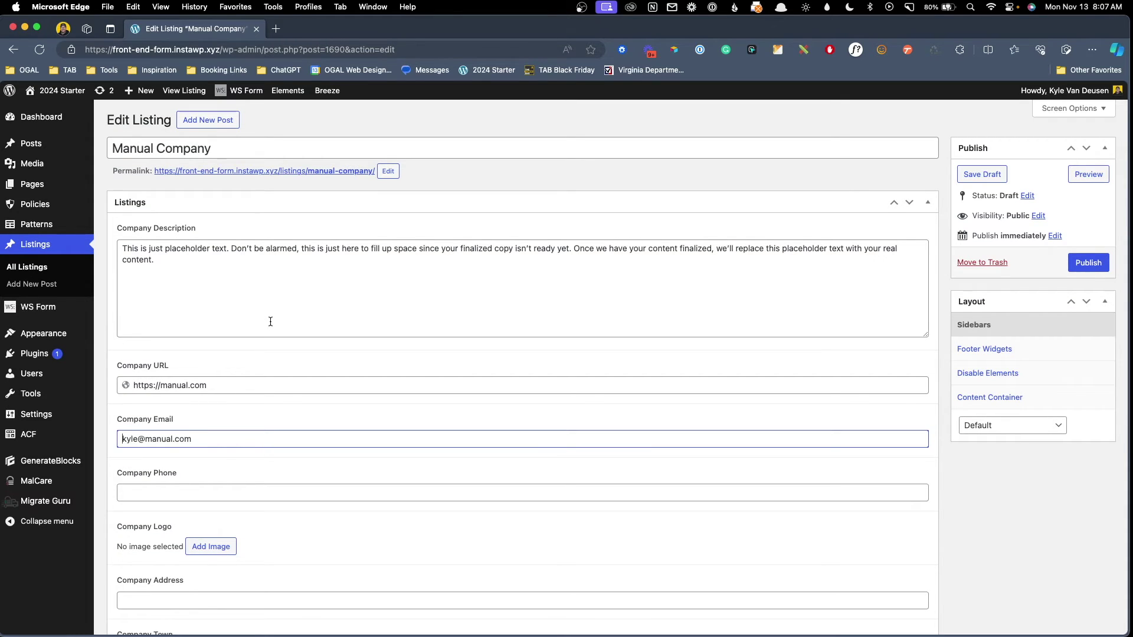
pyautogui.click(76, 311)
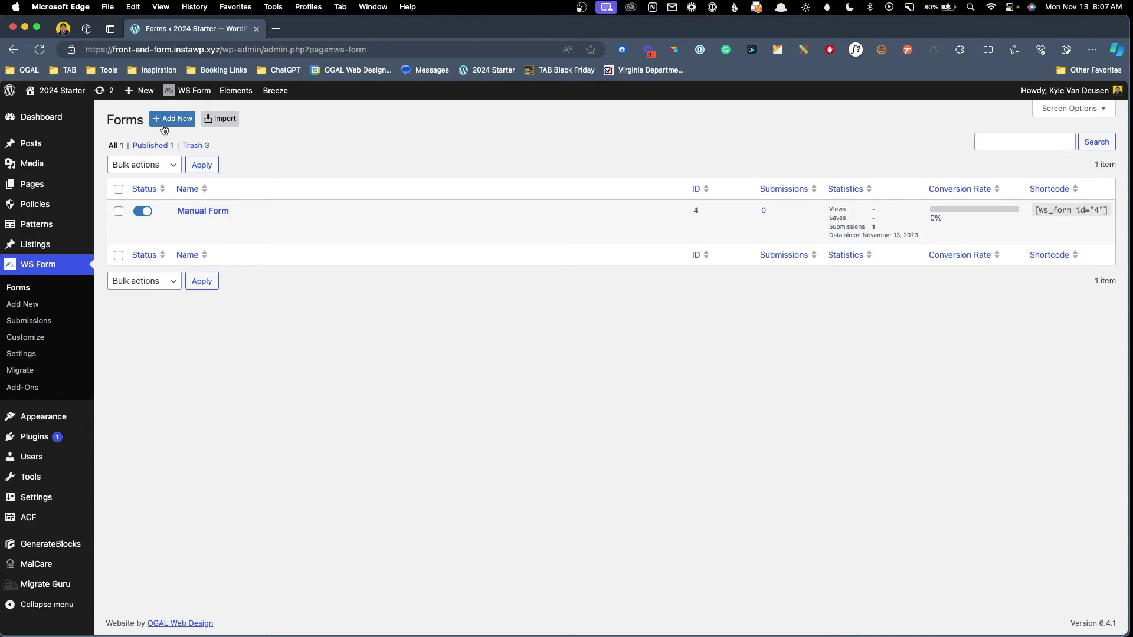
# Add a new form using the Listing template under the Post Management templates.
pyautogui.click(164, 128)
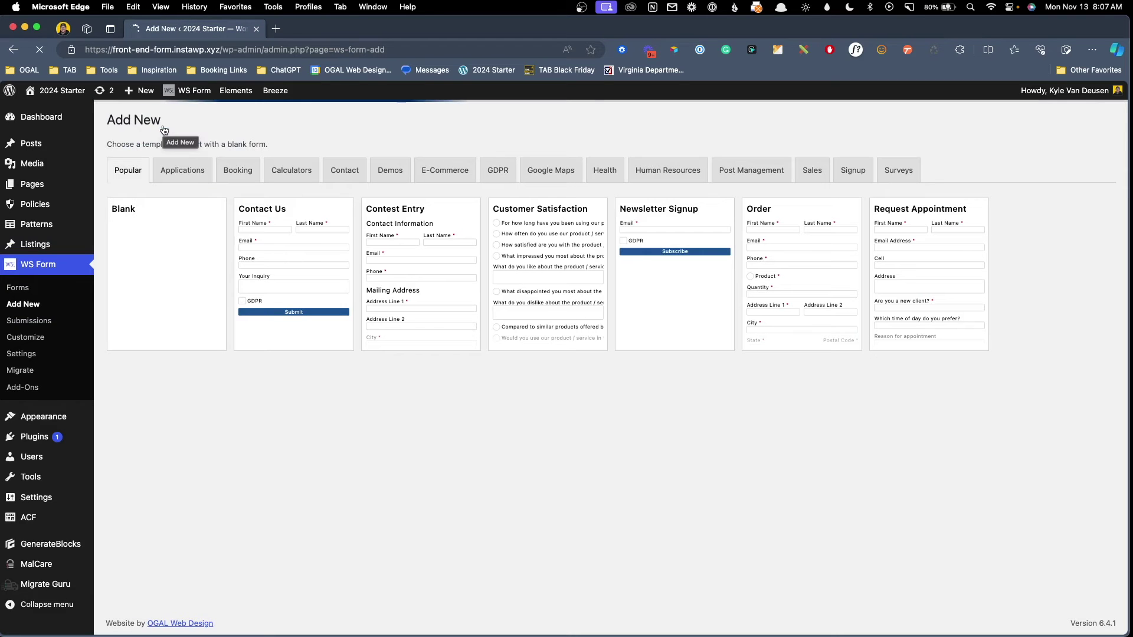
pyautogui.moveTo(151, 271)
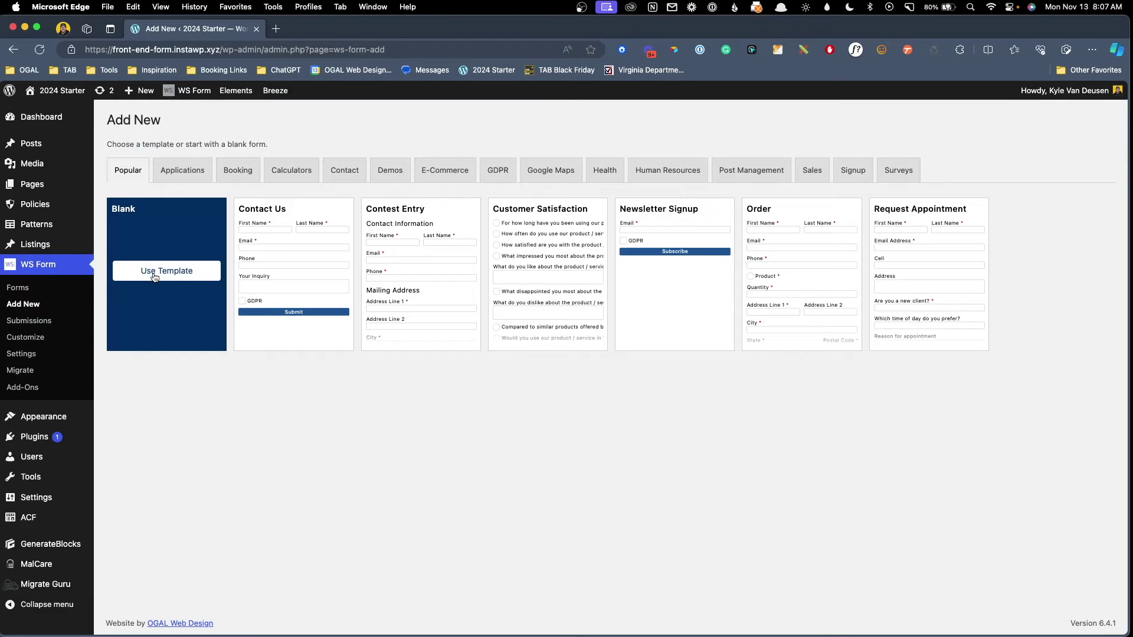
pyautogui.click(729, 171)
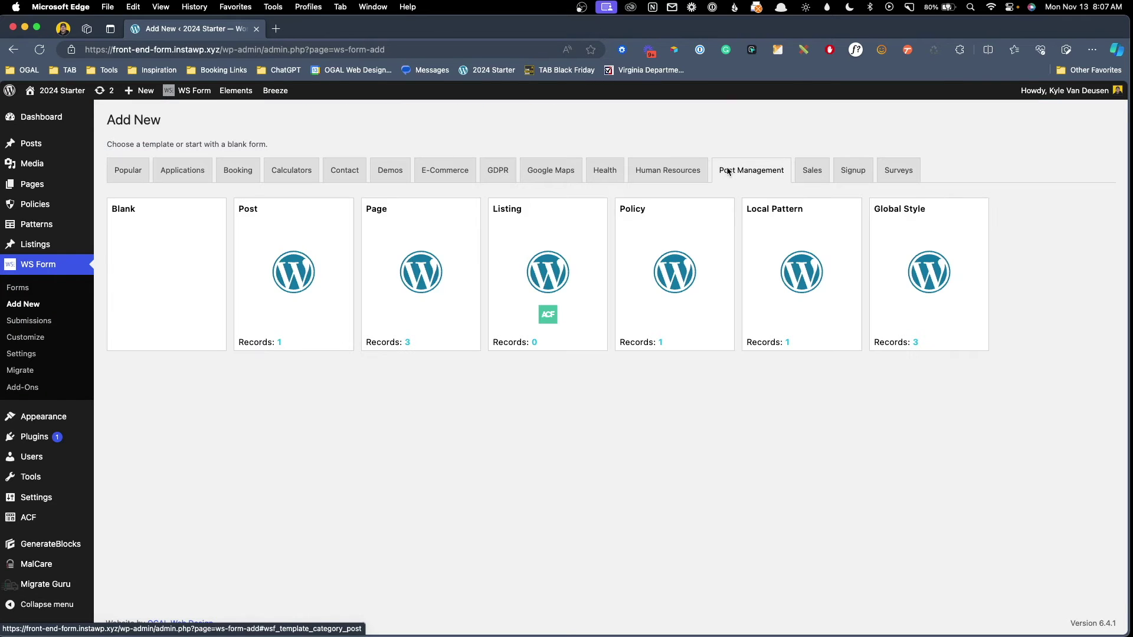
pyautogui.moveTo(146, 258)
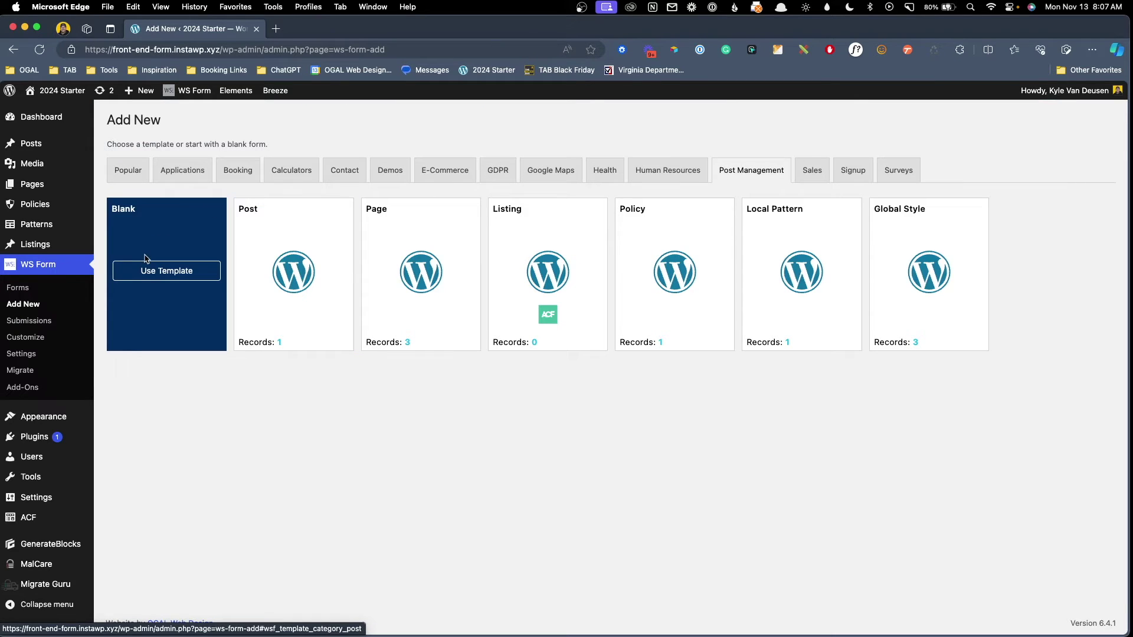
pyautogui.moveTo(407, 235)
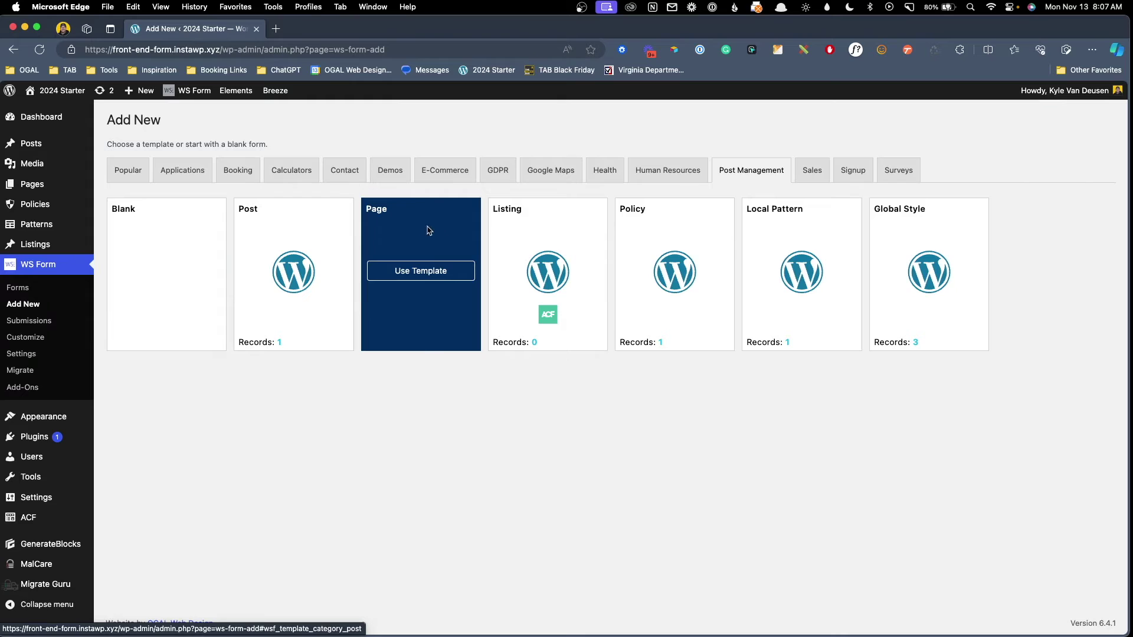
pyautogui.moveTo(523, 231)
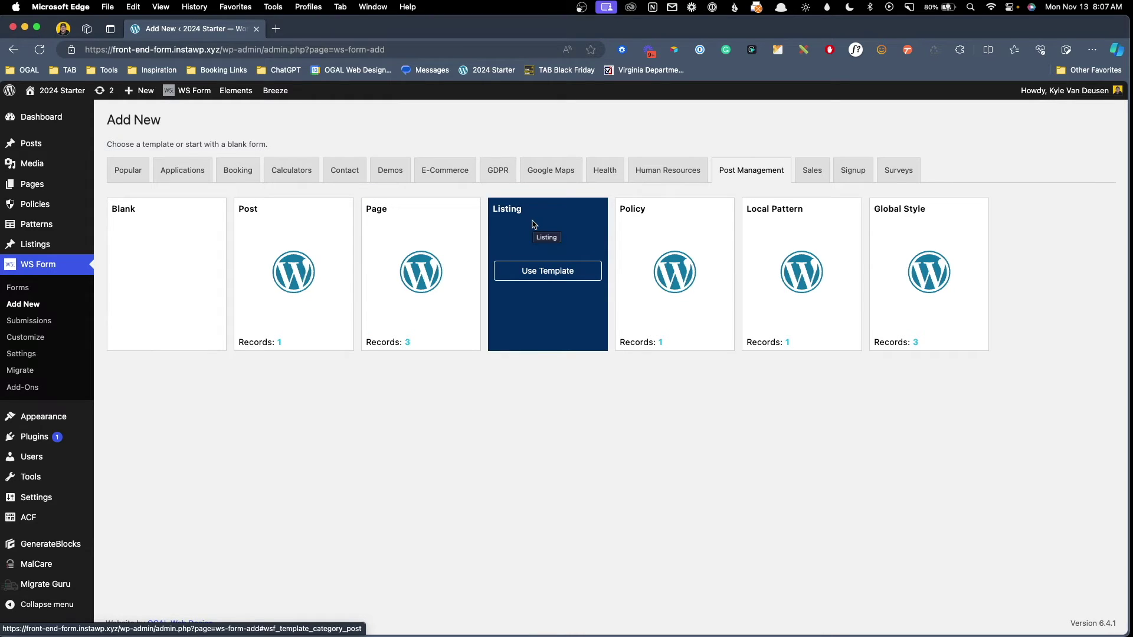
pyautogui.moveTo(538, 218)
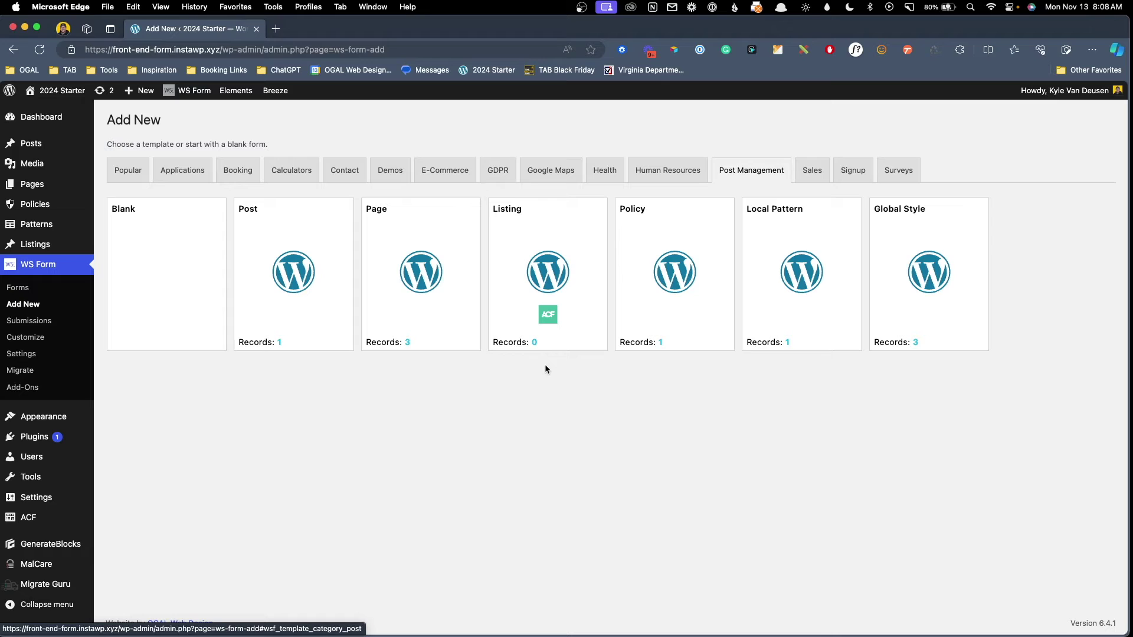
pyautogui.moveTo(567, 308)
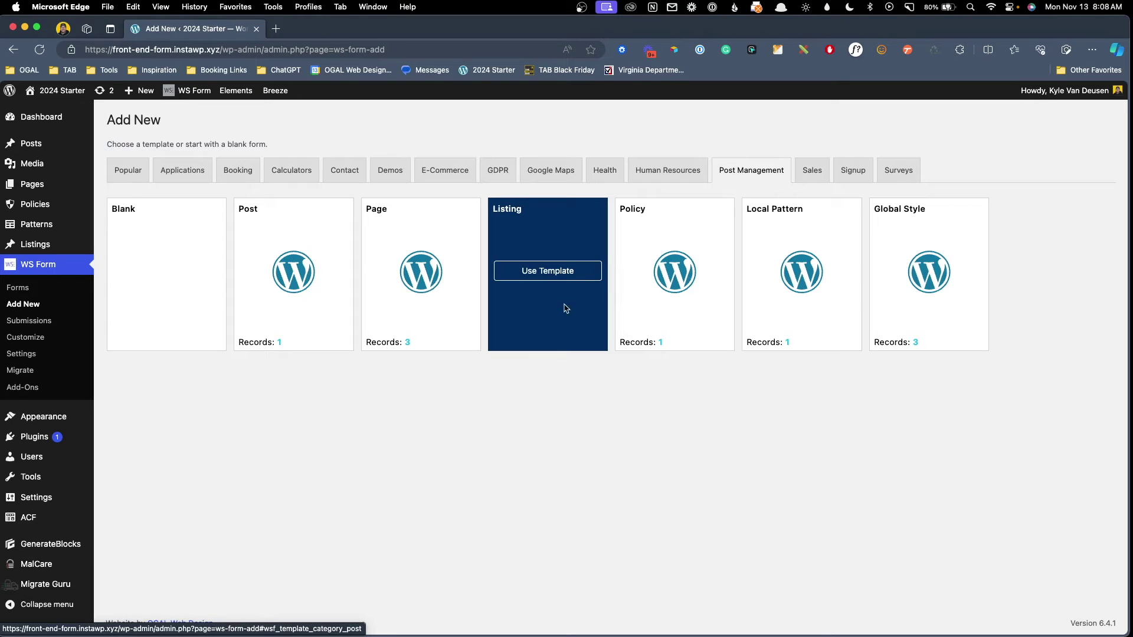
pyautogui.click(565, 273)
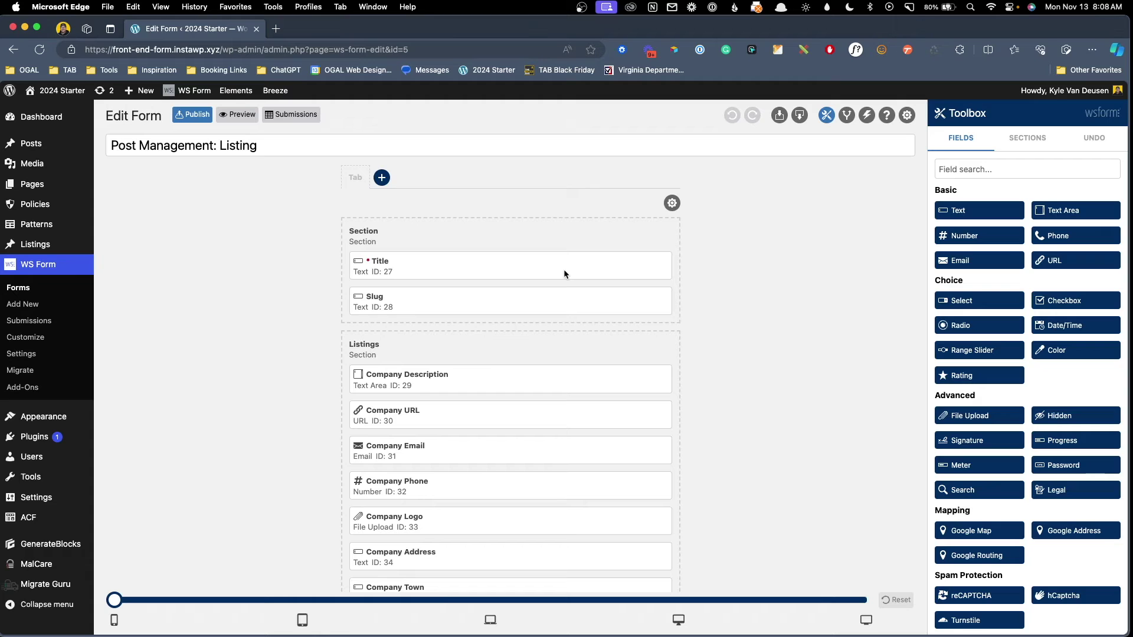
# Relabel the Title field as 'Company Name'.
pyautogui.moveTo(564, 273)
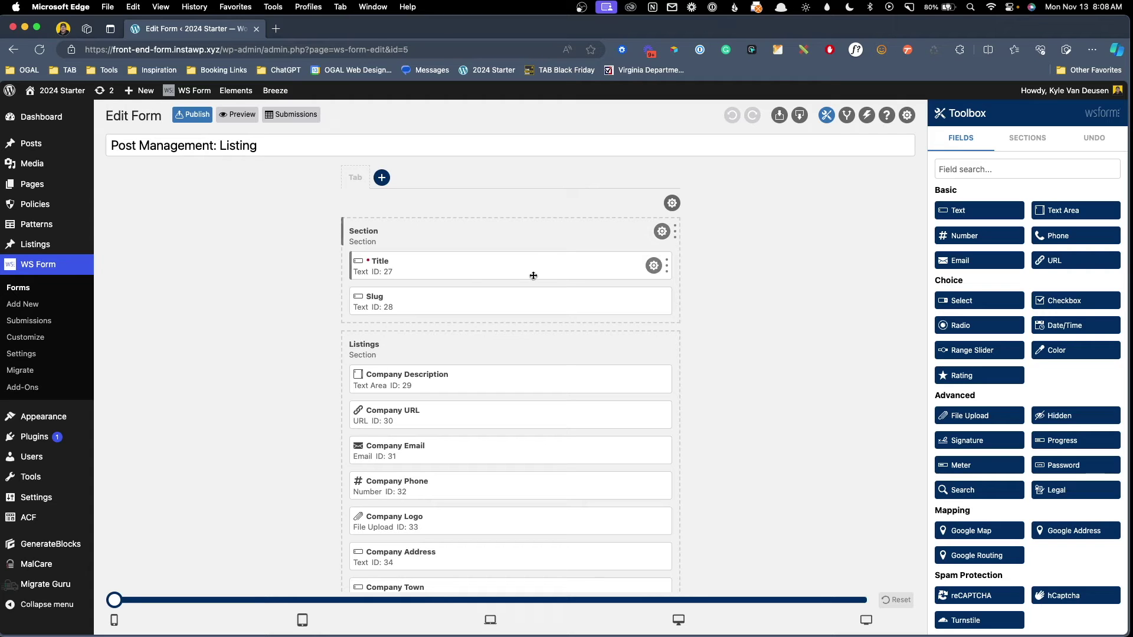
pyautogui.click(655, 269)
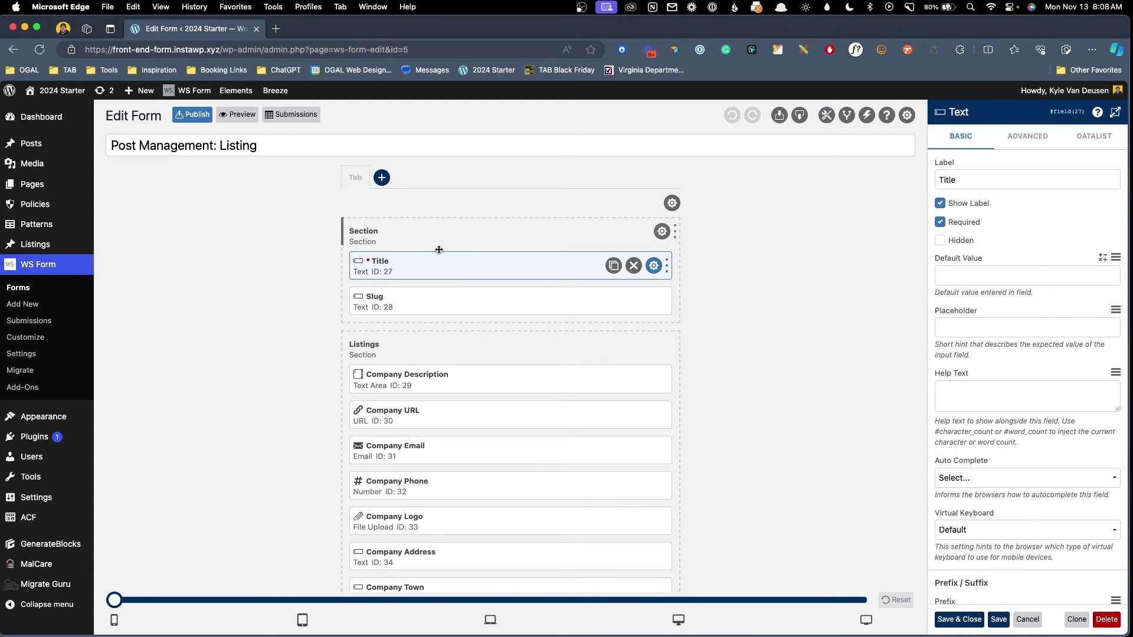
pyautogui.doubleClick(997, 181)
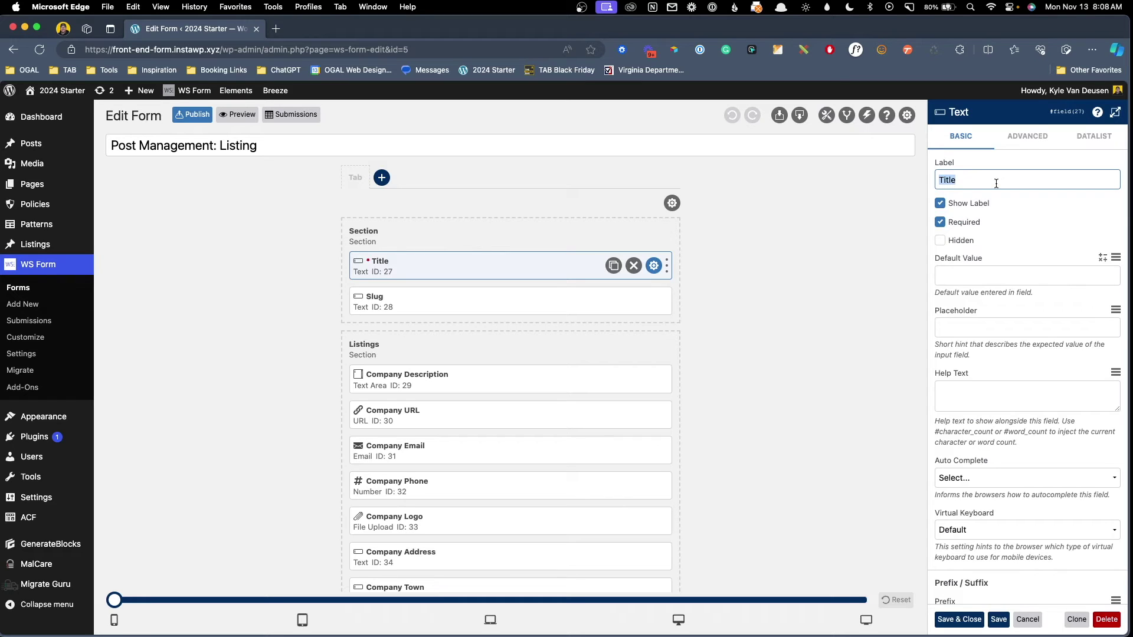
pyautogui.write('Company Name')
pyautogui.click(805, 277)
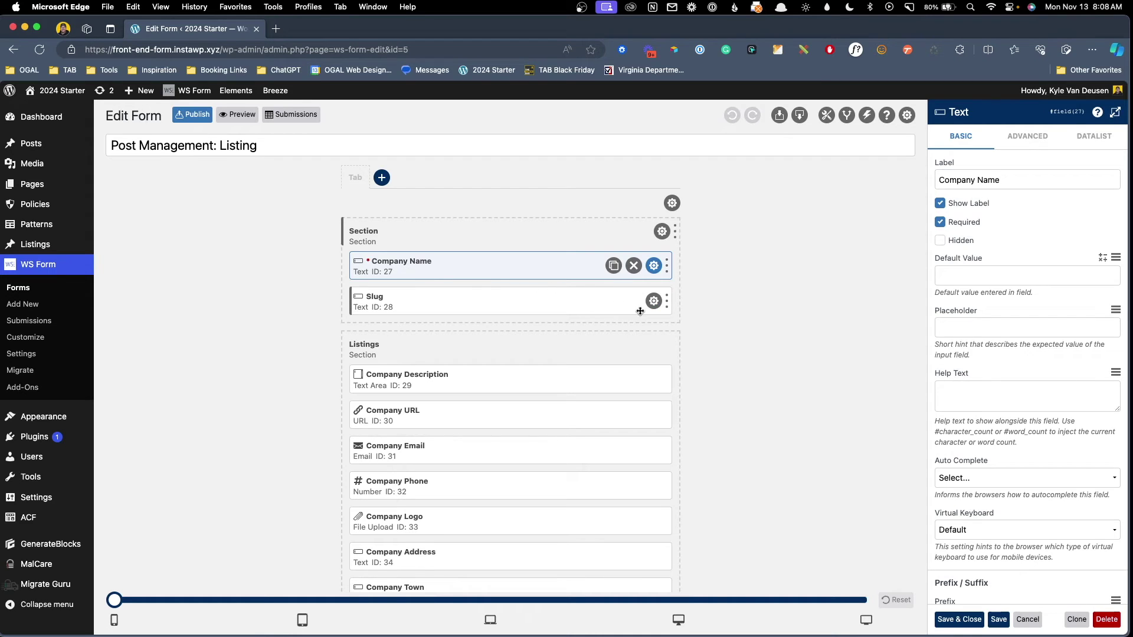
# Delete the Slug field from the Listing form.
pyautogui.click(640, 310)
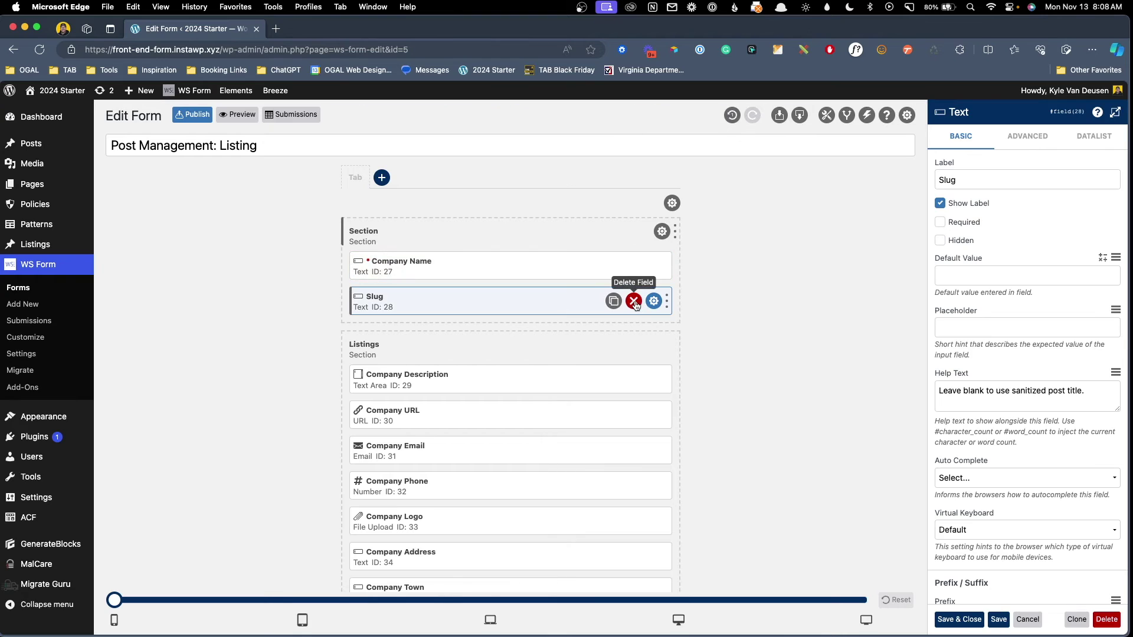
pyautogui.click(634, 301)
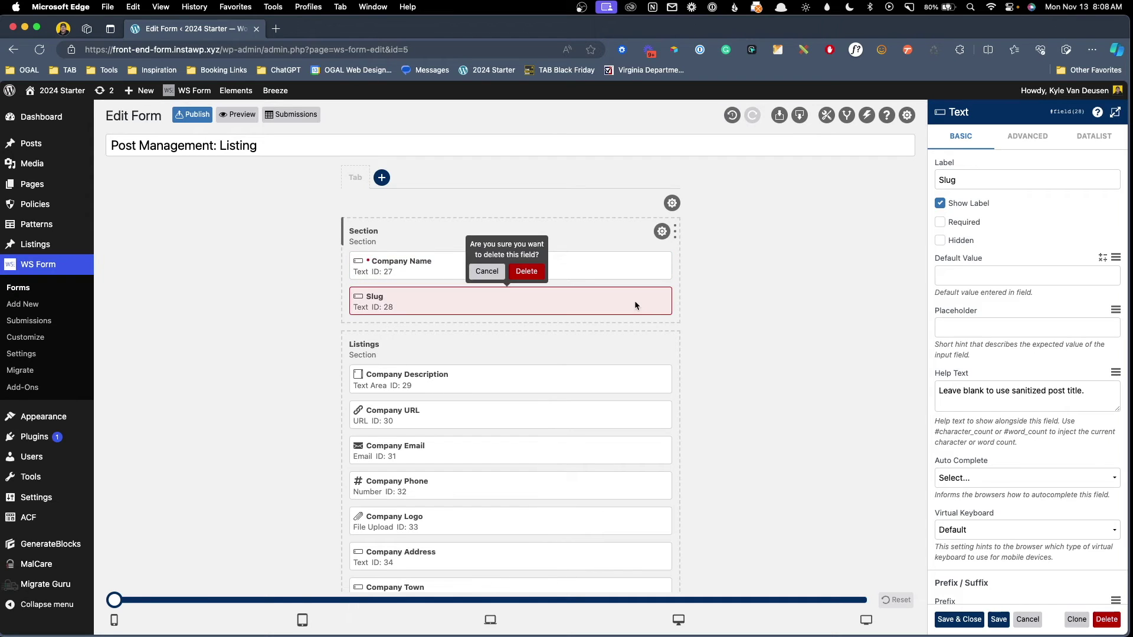
pyautogui.click(526, 272)
pyautogui.scroll(-3, 736, 324)
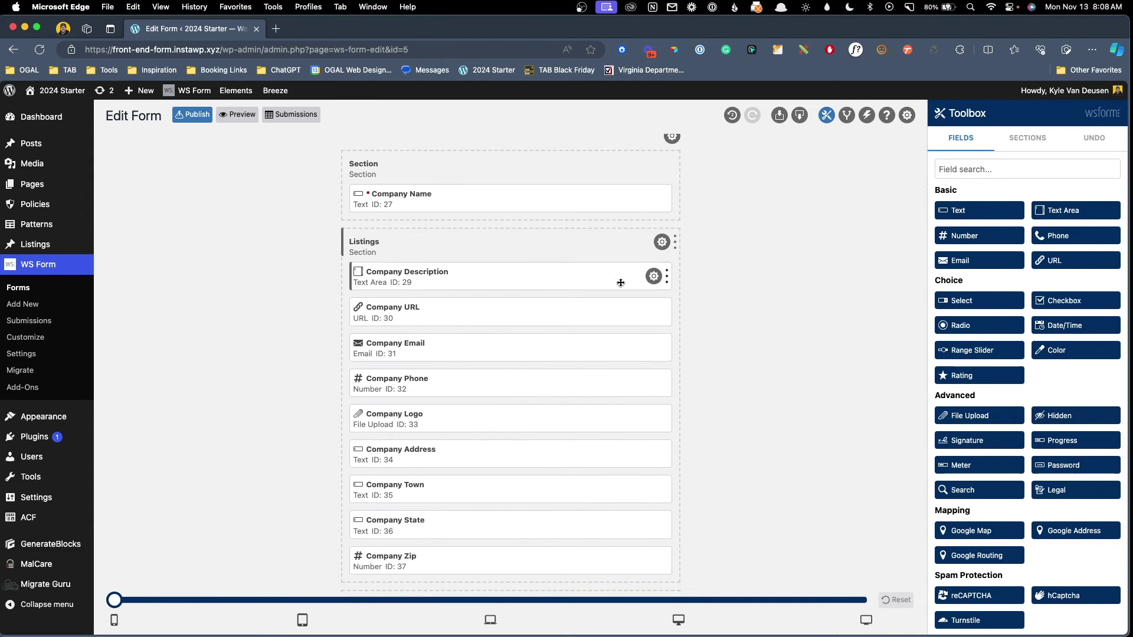
# Review the Company Description and Company URL field settings, save the form, and preview it.
pyautogui.click(652, 278)
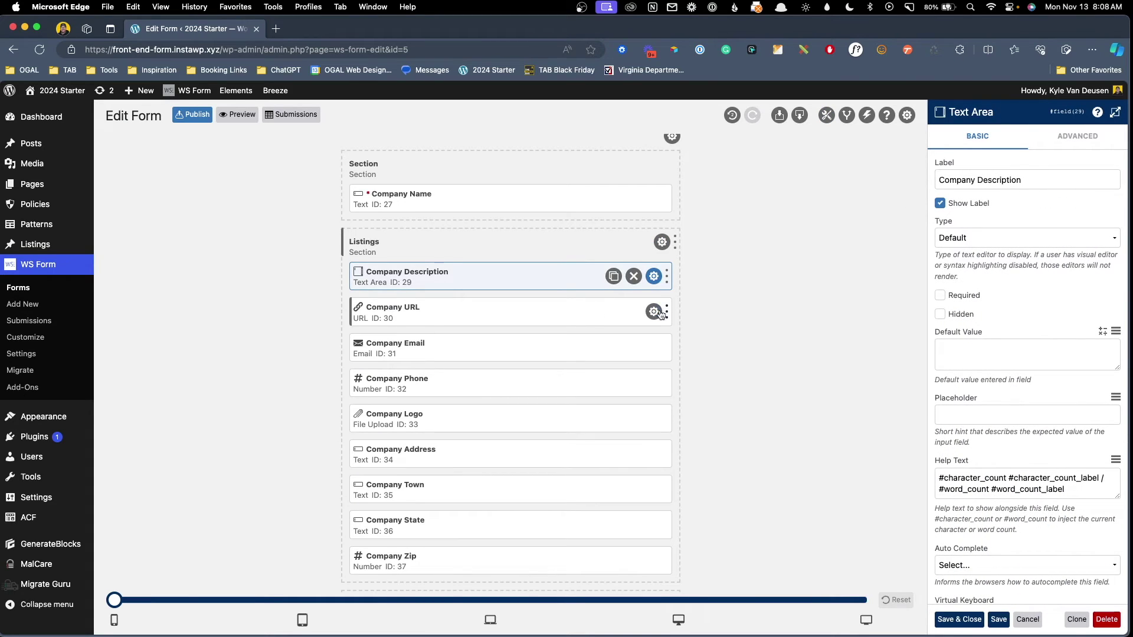
pyautogui.click(655, 313)
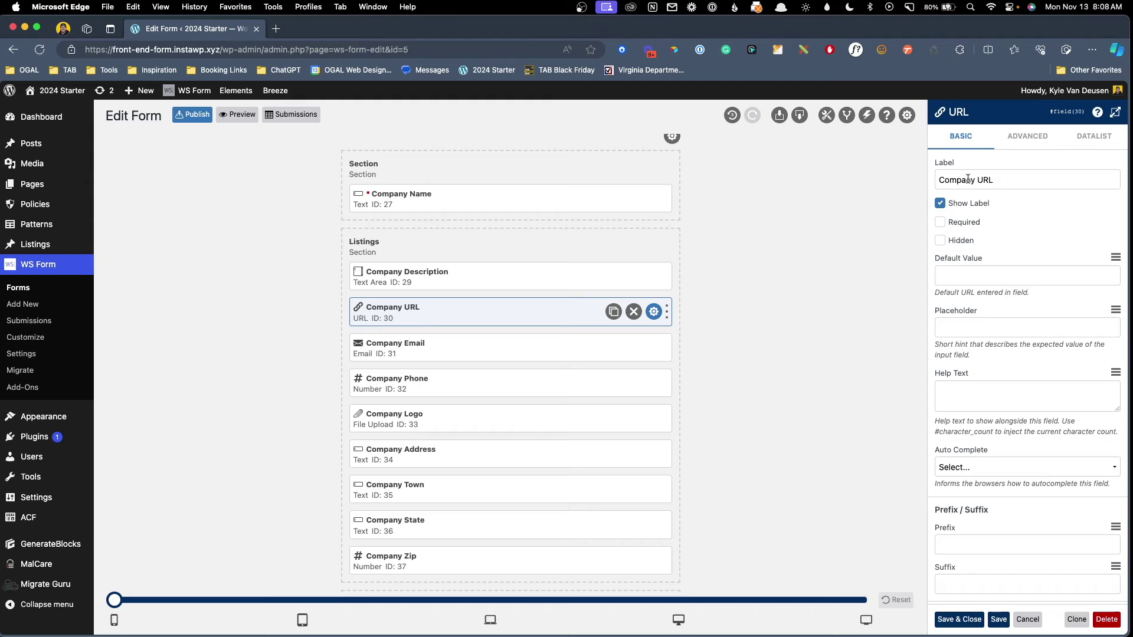
pyautogui.scroll(-1, 468, 338)
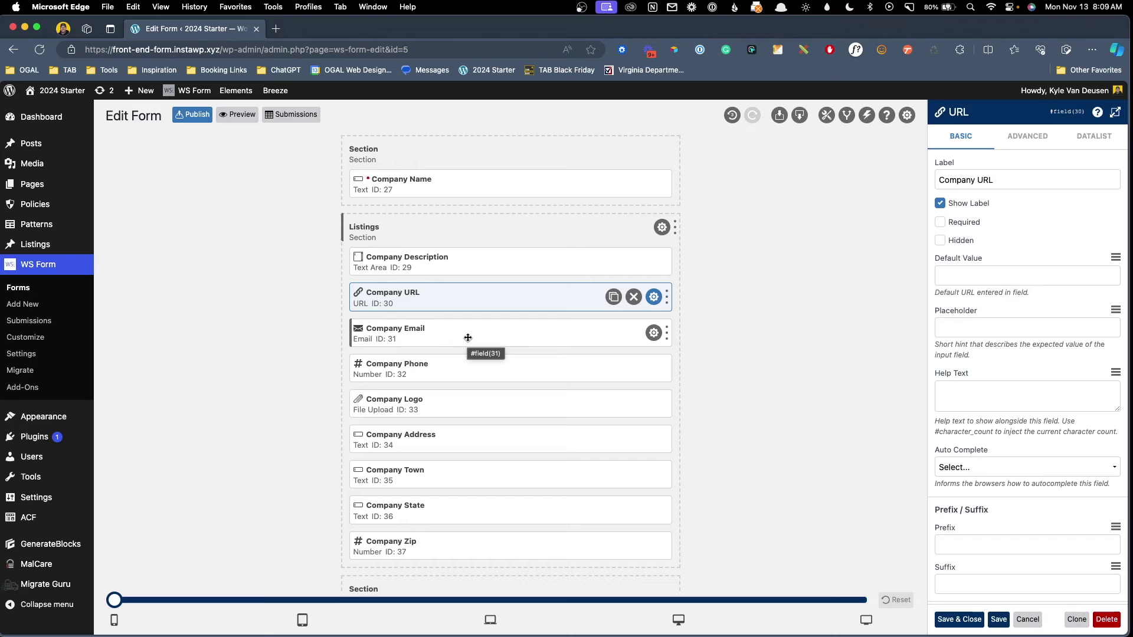
pyautogui.click(1011, 624)
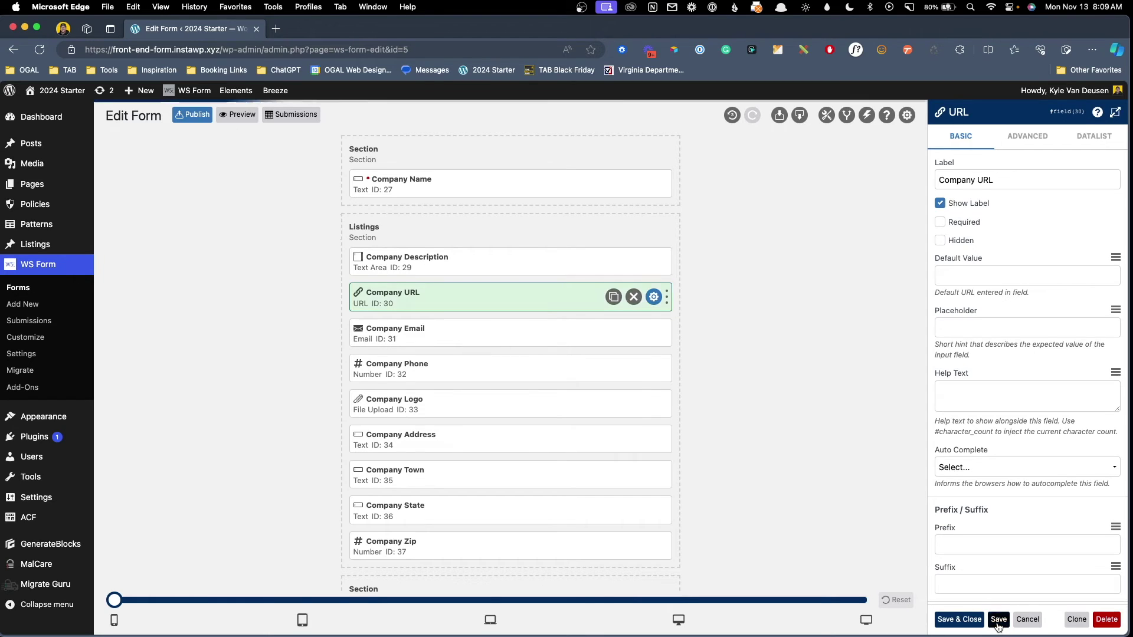
pyautogui.click(237, 114)
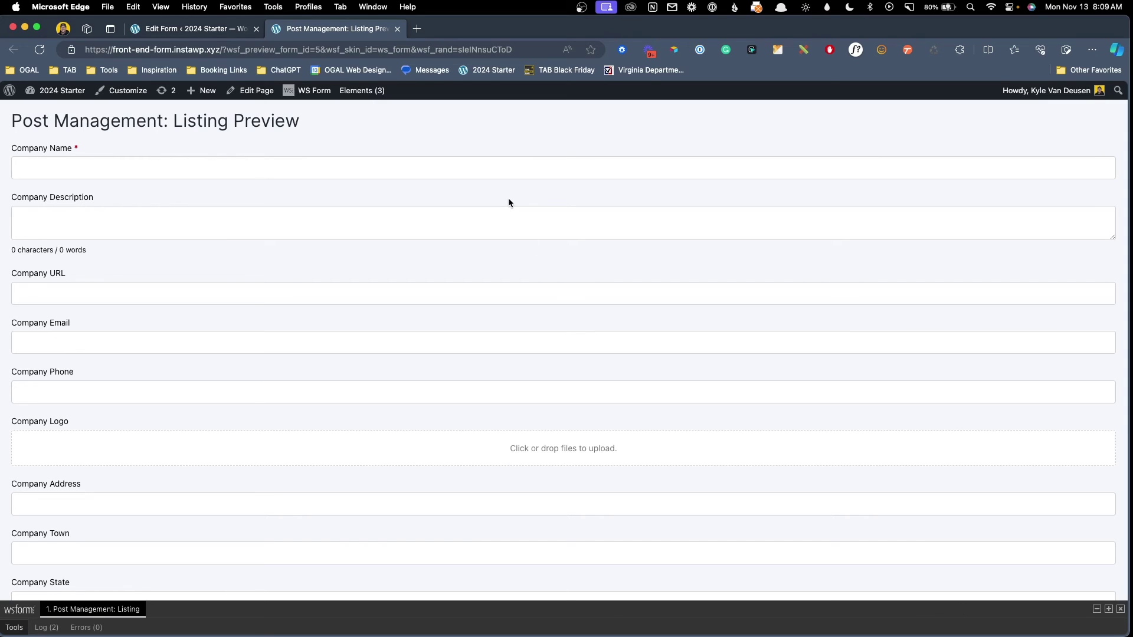
# Populate the preview form with sample data and check the Company URL and Email values.
pyautogui.click(1097, 609)
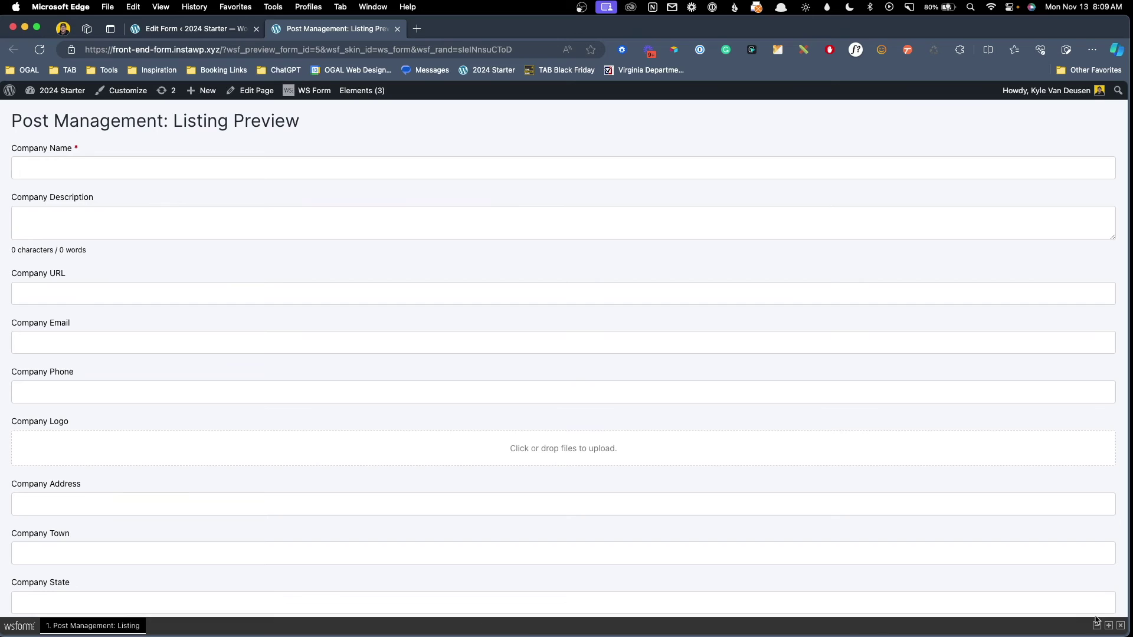
pyautogui.click(1109, 626)
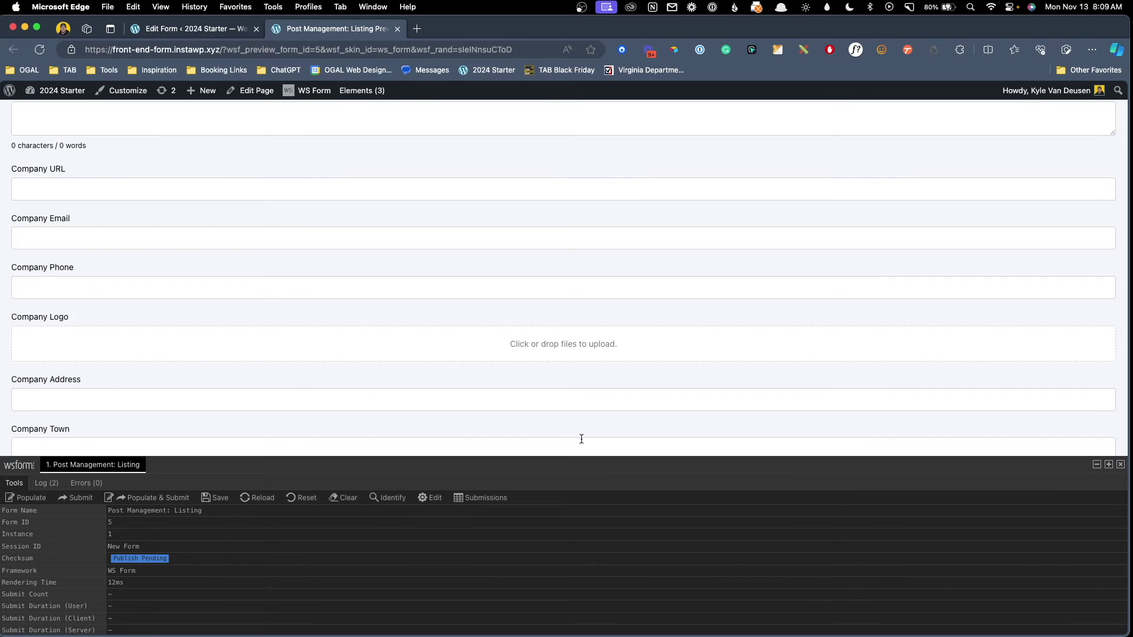
pyautogui.scroll(3, 338, 255)
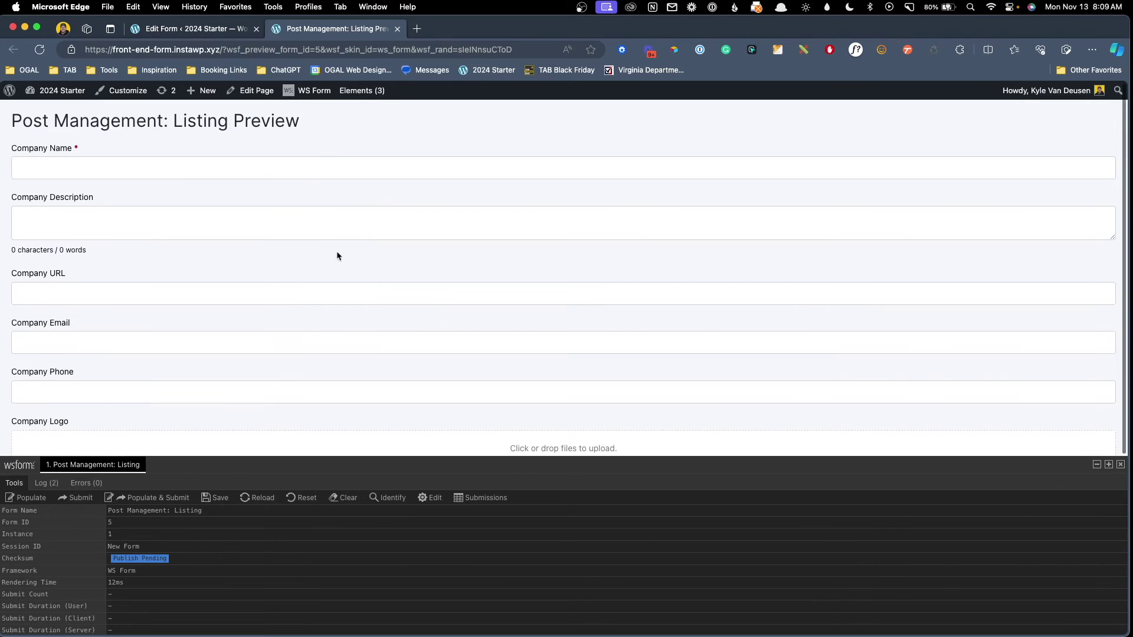
pyautogui.scroll(-1, 371, 238)
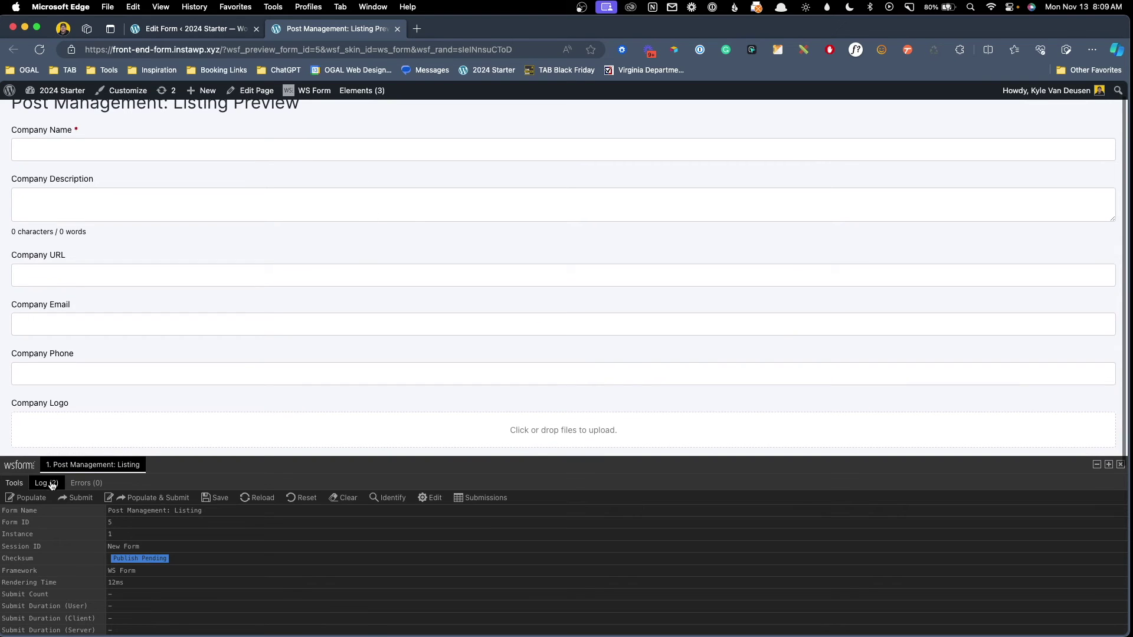
pyautogui.click(33, 499)
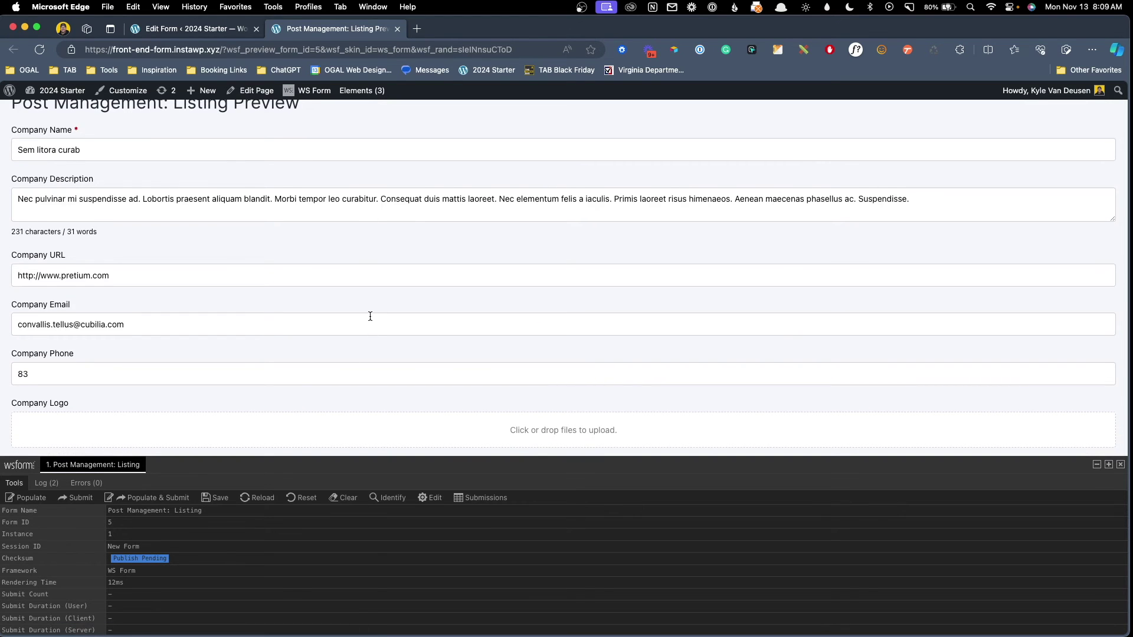
pyautogui.scroll(1, 369, 316)
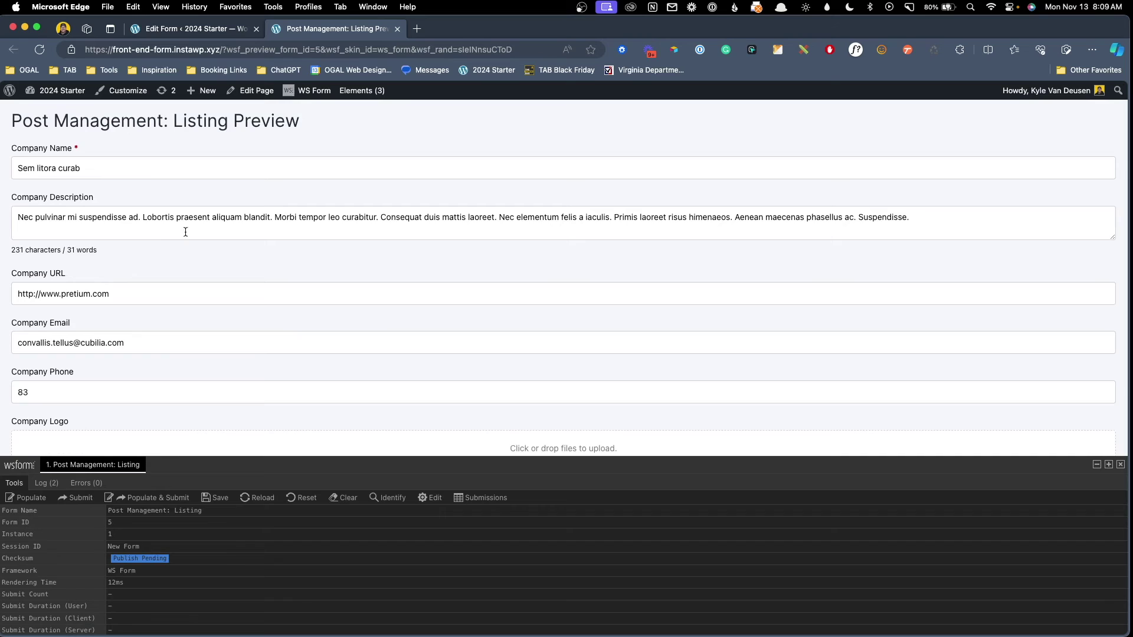
pyautogui.click(166, 302)
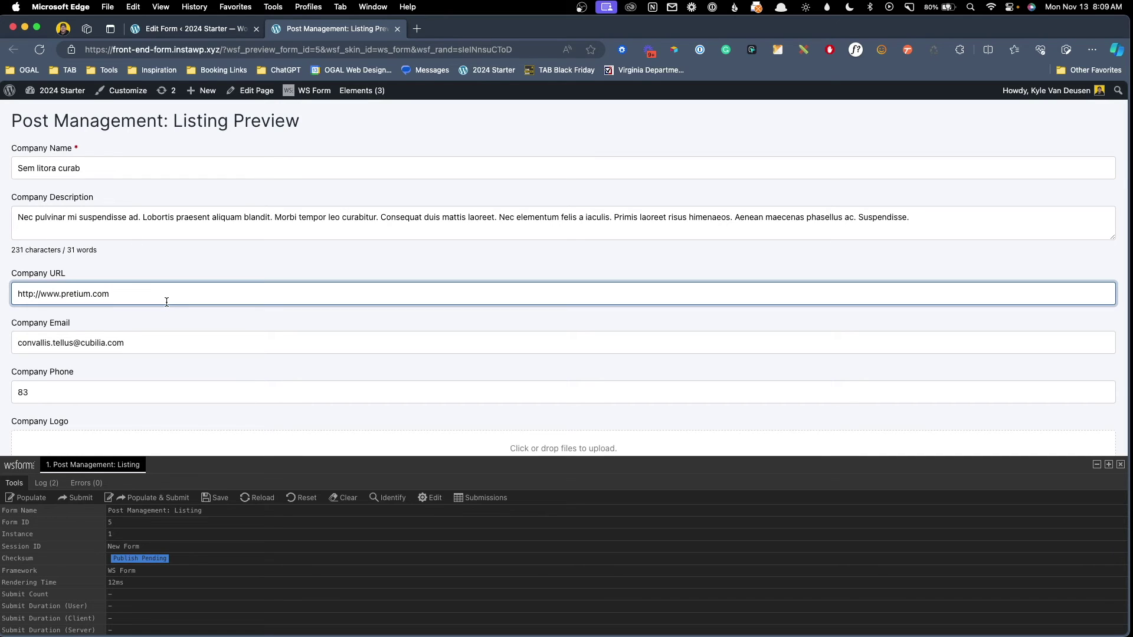
pyautogui.click(139, 343)
pyautogui.hotkey('alt', 'shift', 'Left')
pyautogui.hotkey('alt', 'shift', 'Left')
pyautogui.hotkey('alt', 'shift', 'Left')
pyautogui.hotkey('alt', 'shift', 'Left')
pyautogui.click(136, 334)
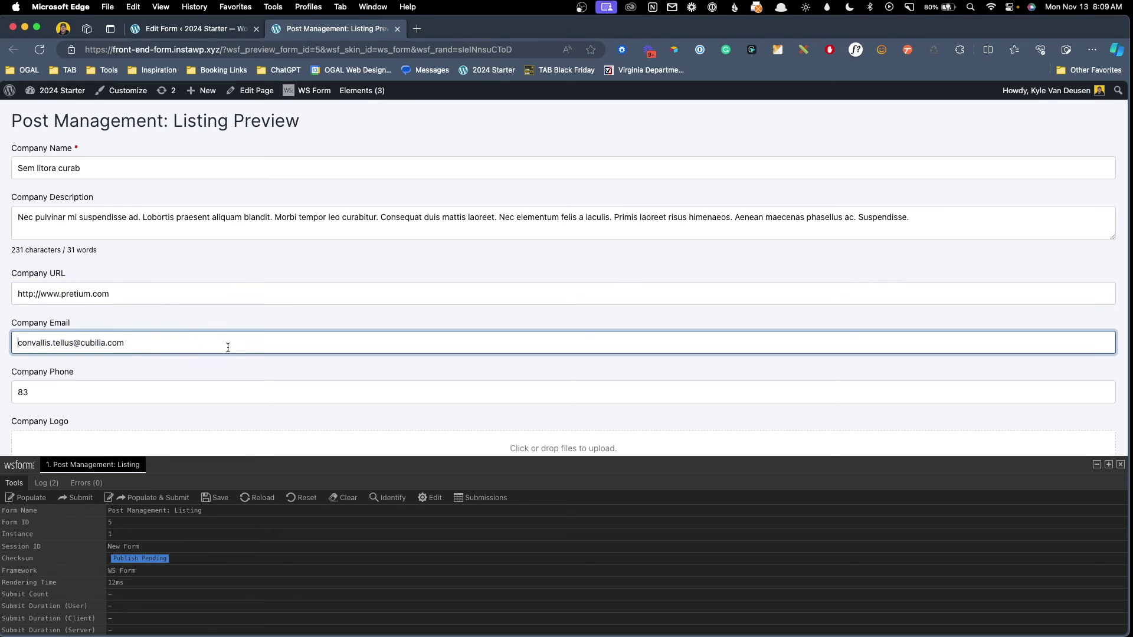
# Change Company Phone to 55555555 and upload an image as the Company Logo.
pyautogui.scroll(-2, 185, 358)
pyautogui.click(40, 274)
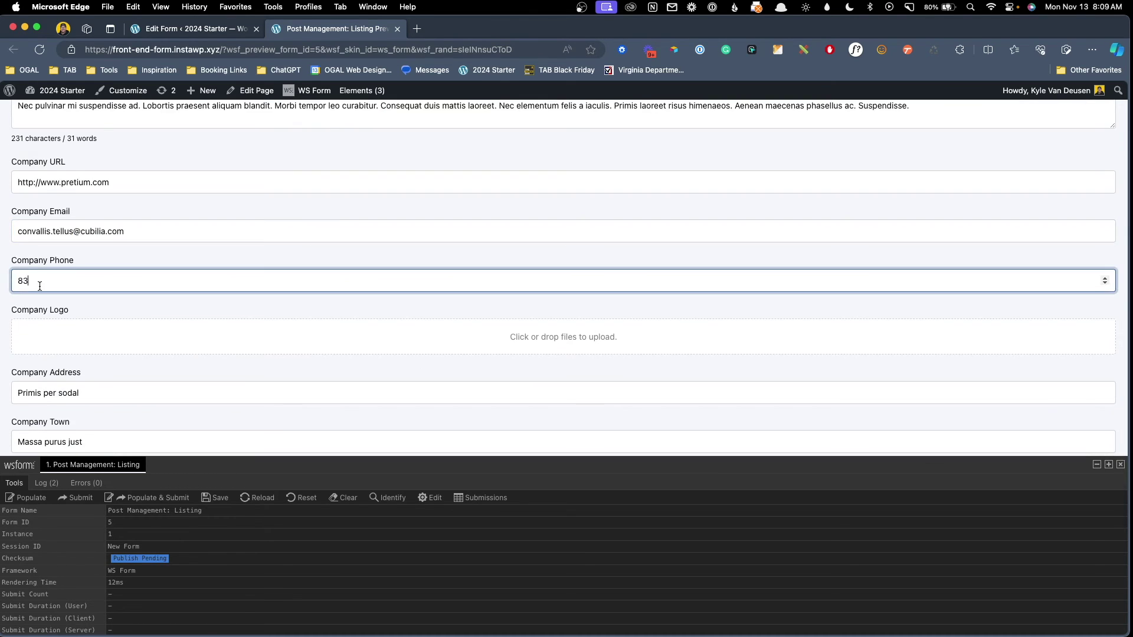
pyautogui.doubleClick(42, 288)
pyautogui.write('5555555555')
pyautogui.click(466, 345)
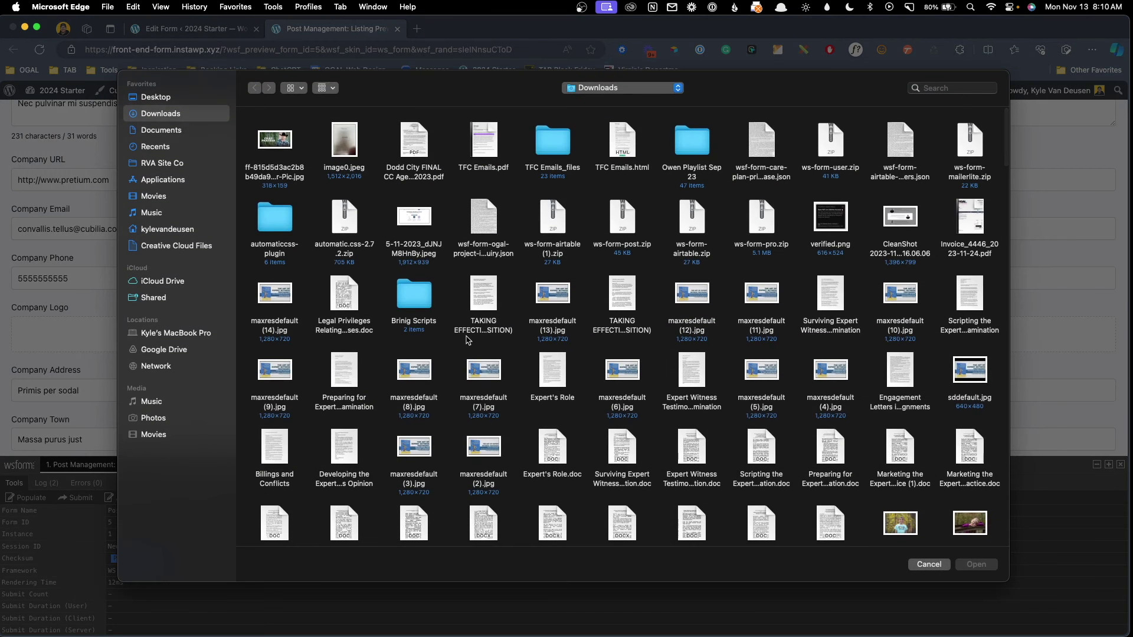
pyautogui.doubleClick(275, 141)
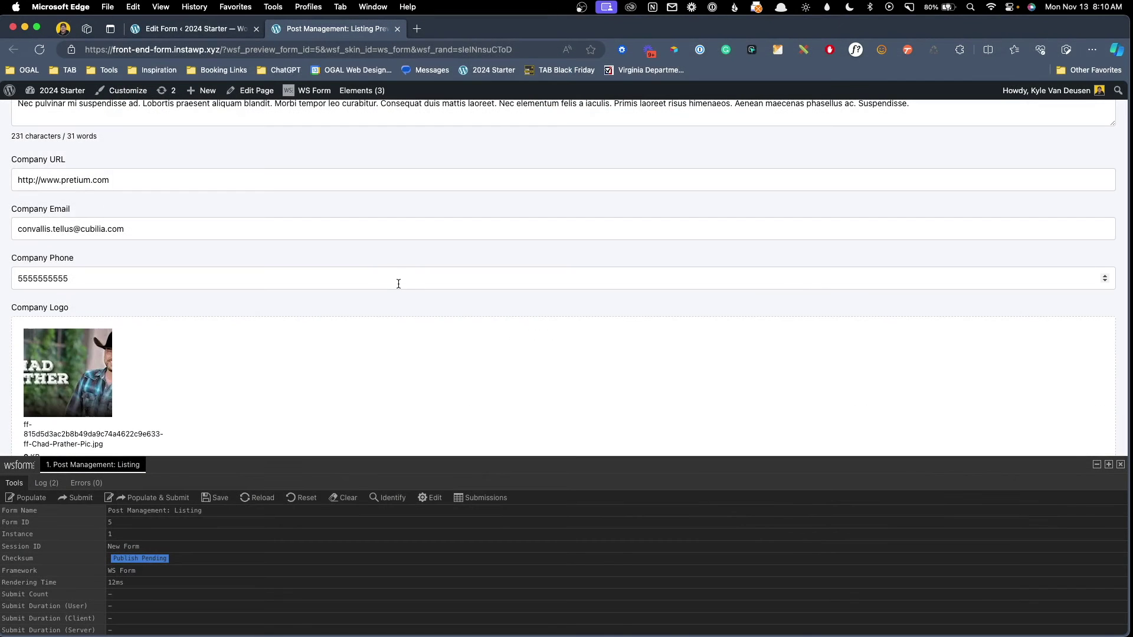
# Enter 3235 as the Company Zip and submit the form.
pyautogui.scroll(-5, 405, 292)
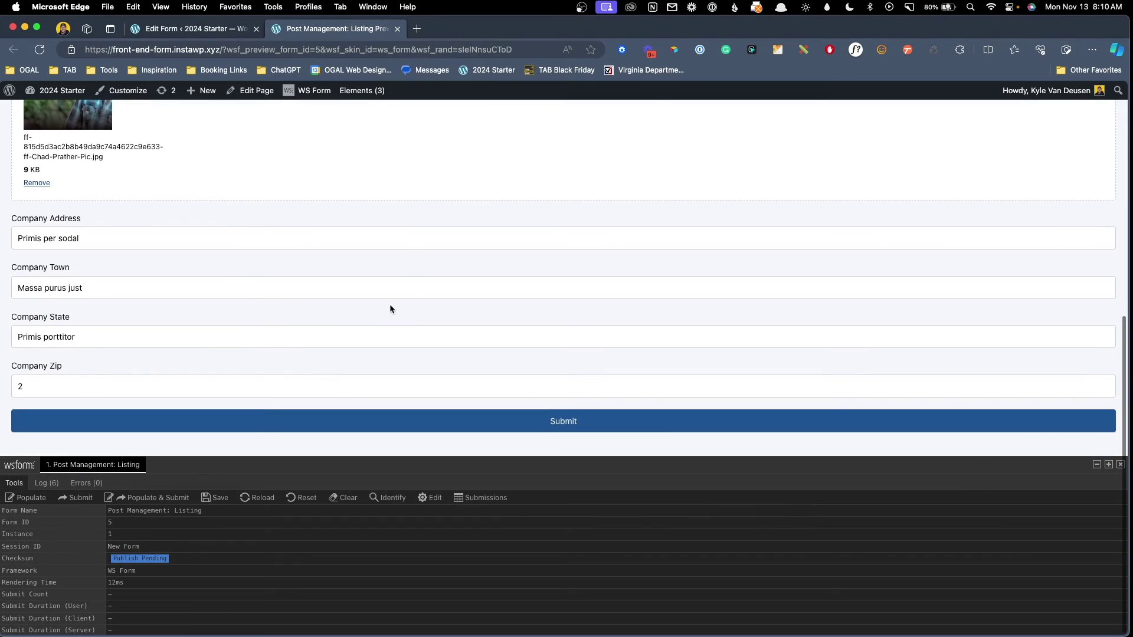
pyautogui.click(14, 380)
pyautogui.write('3235')
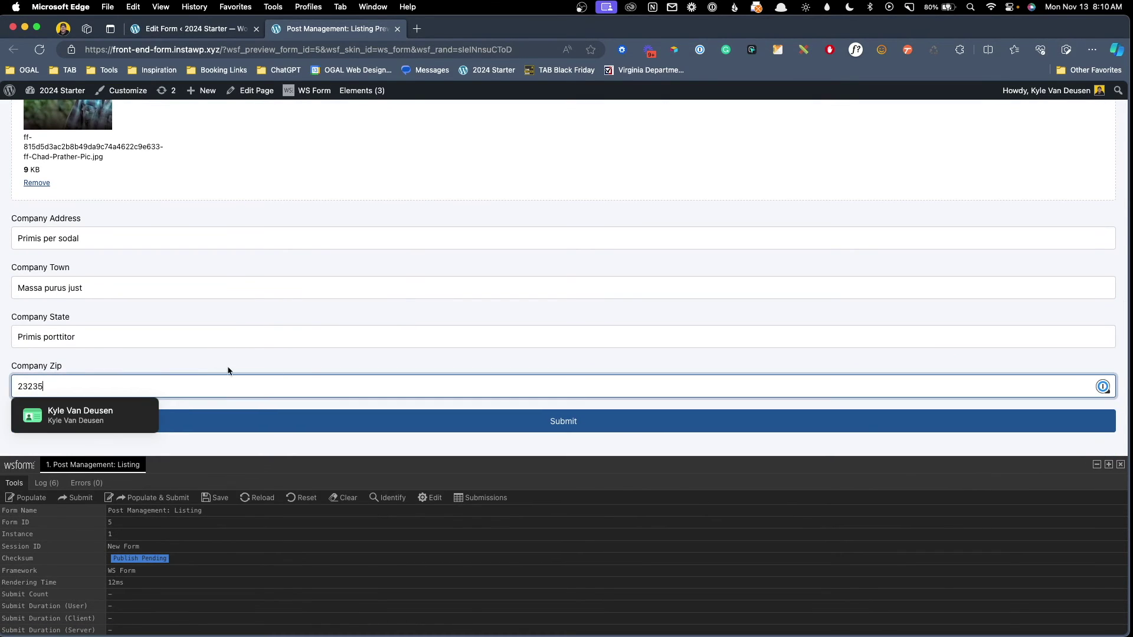
pyautogui.click(582, 427)
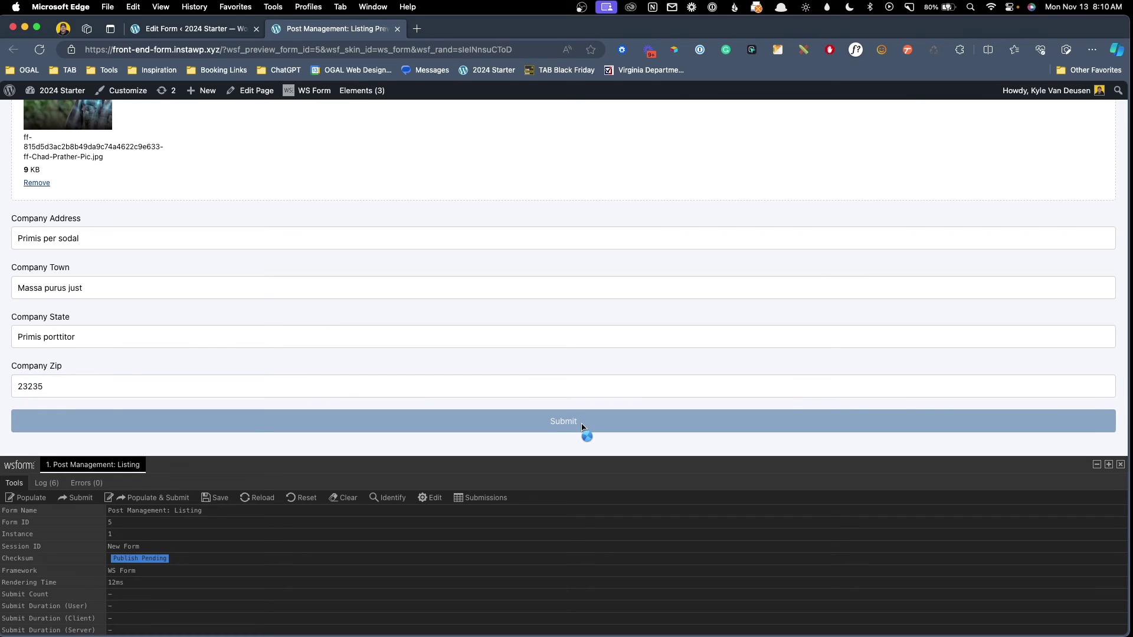
# Close the preview and open the Sem litora curab listing from All Listings for editing.
pyautogui.press('super+w')
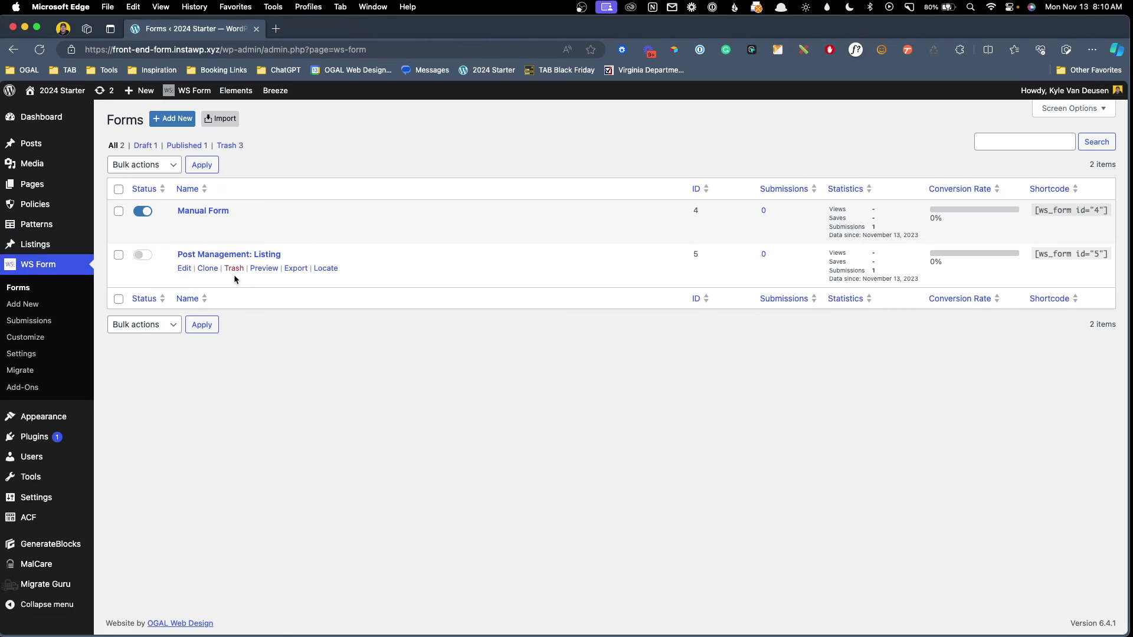
pyautogui.click(53, 253)
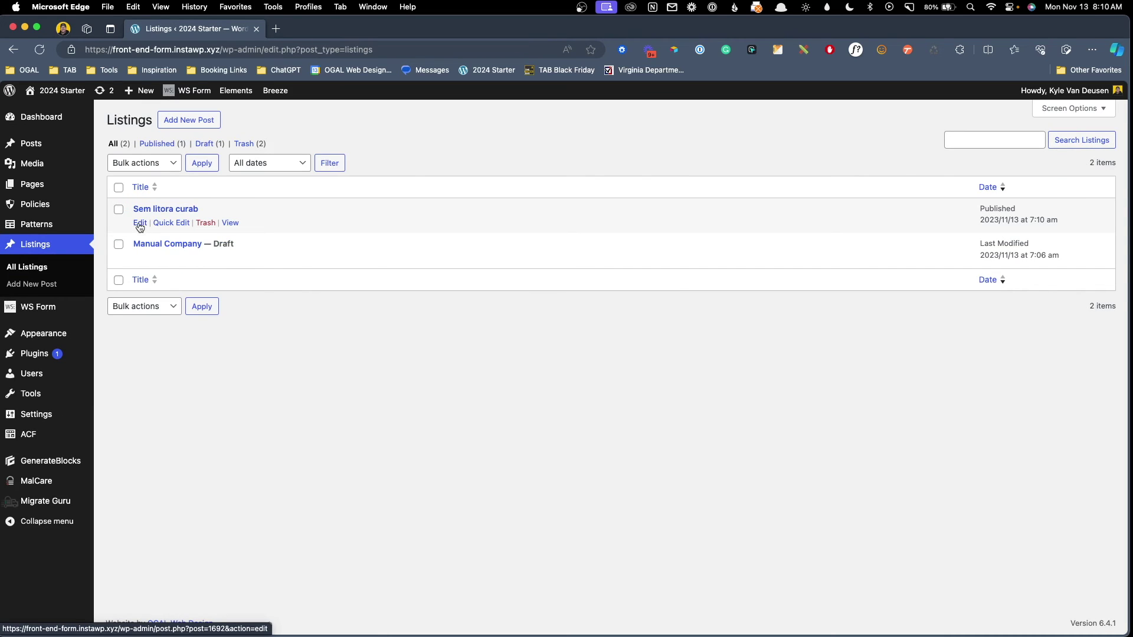
pyautogui.click(140, 227)
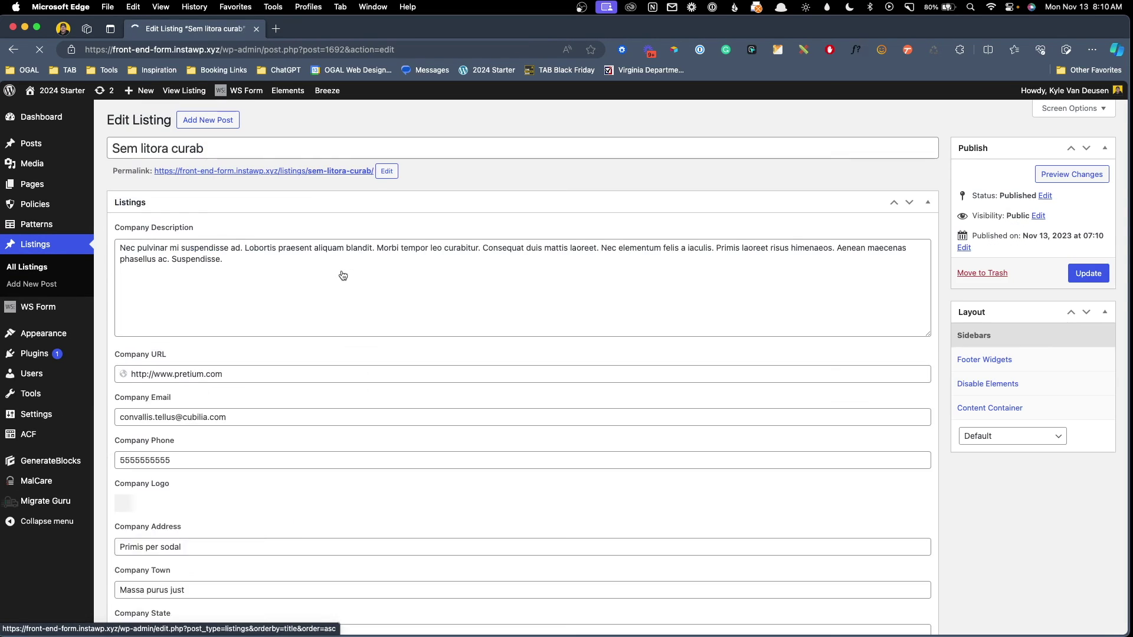
# Check the listing's saved title, description, Company URL and Company Email values.
pyautogui.moveTo(207, 148); pyautogui.dragTo(127, 139)
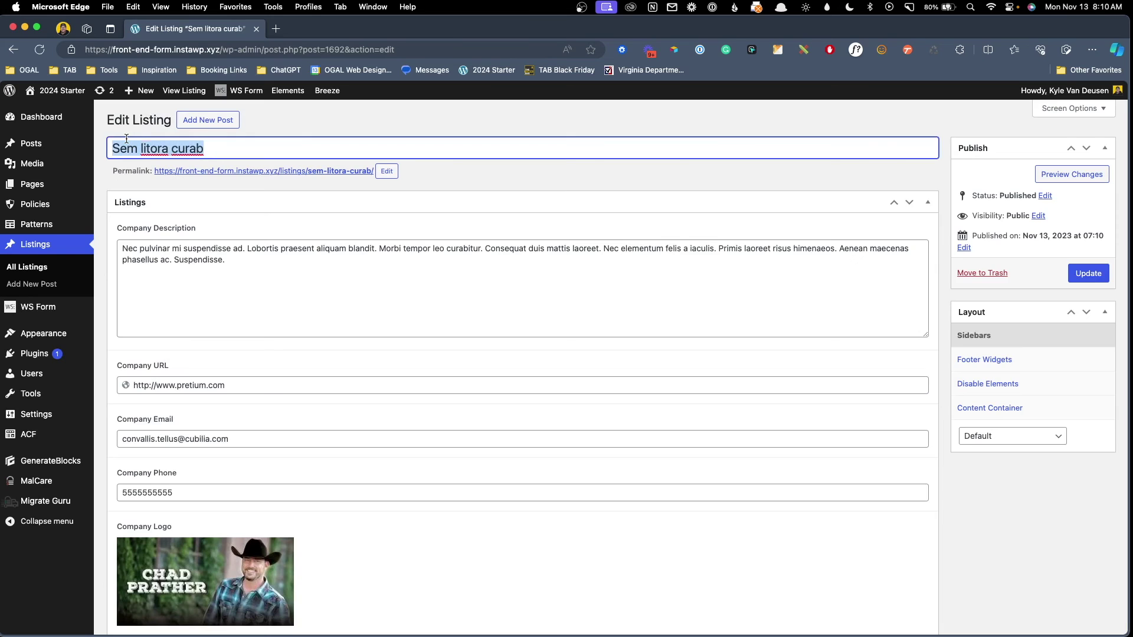
pyautogui.tripleClick(250, 277)
pyautogui.click(223, 385)
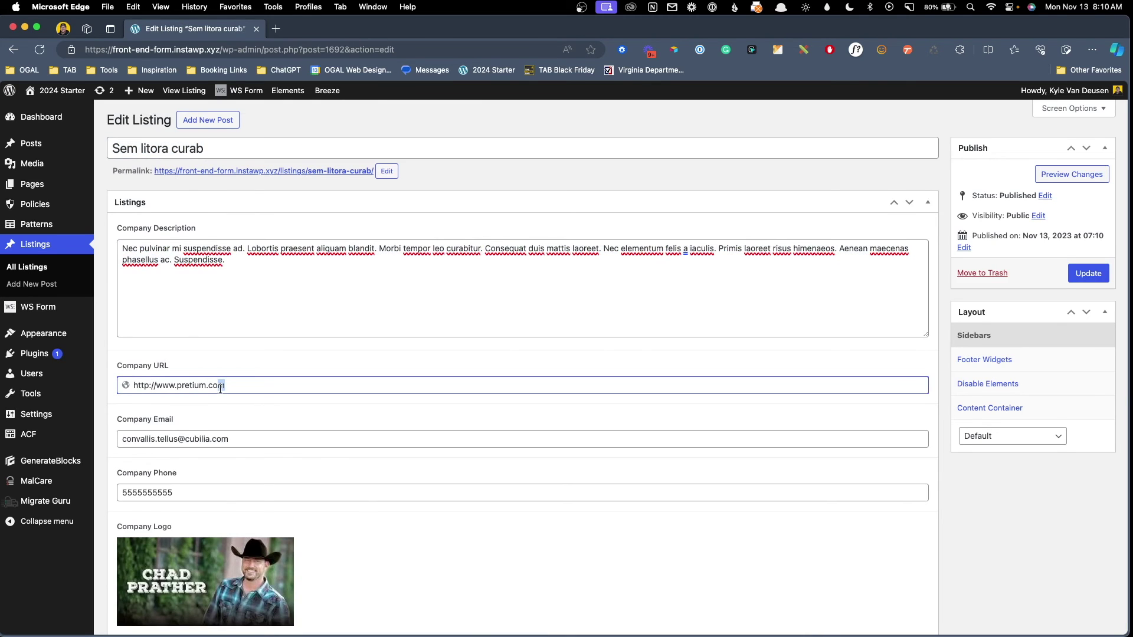
pyautogui.scroll(-1, 290, 412)
pyautogui.scroll(-2, 289, 412)
pyautogui.moveTo(260, 370); pyautogui.dragTo(139, 370)
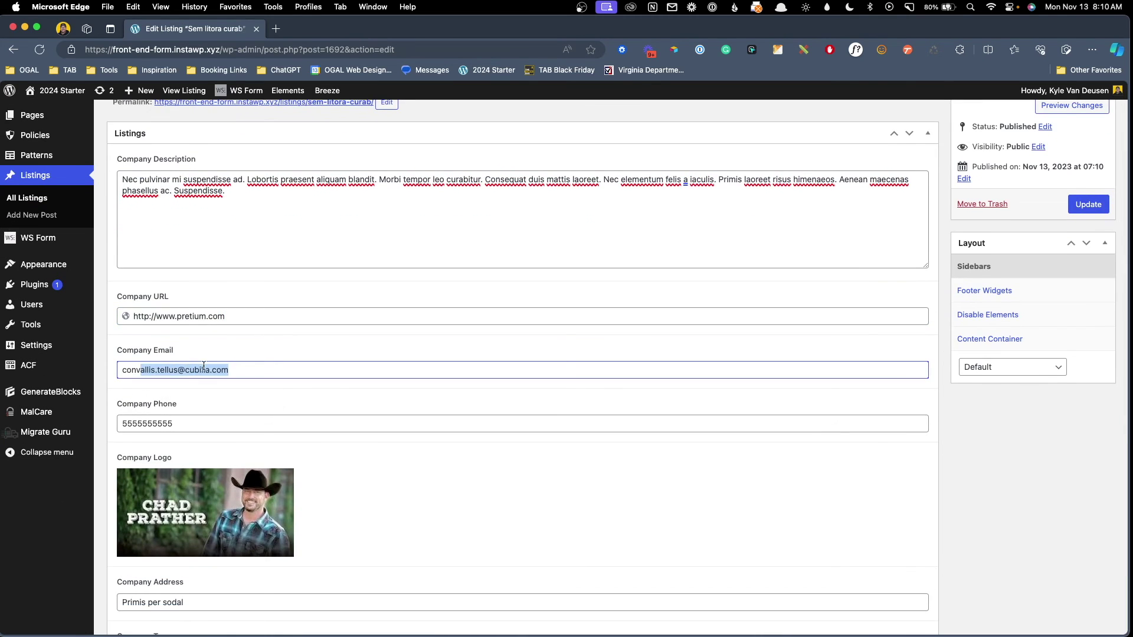
pyautogui.click(204, 370)
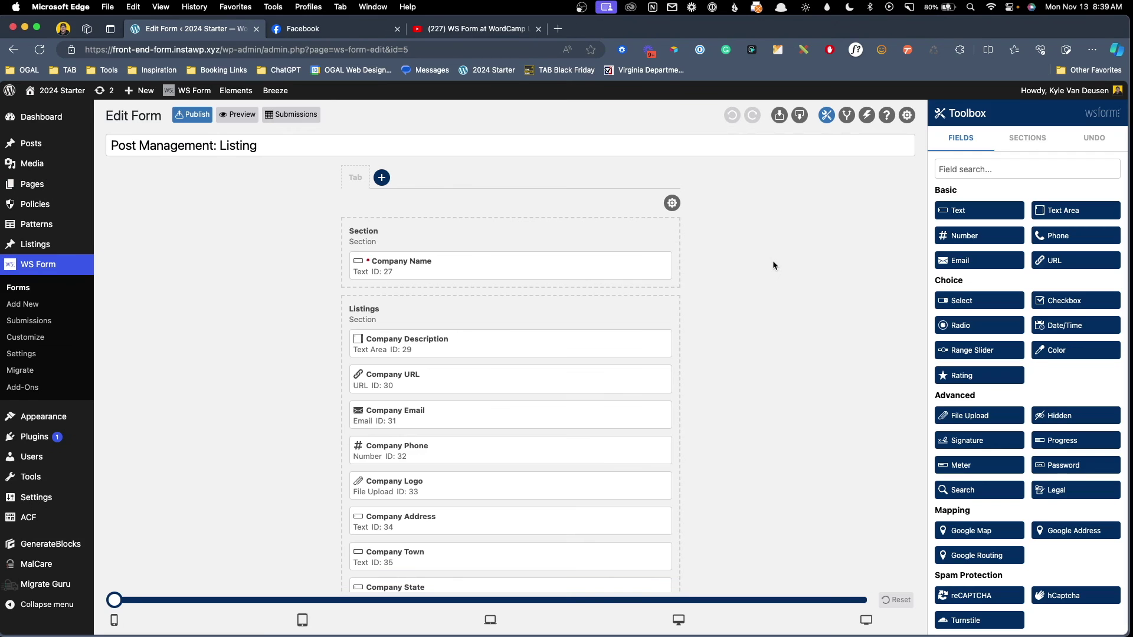
# Delete the Slug row from the Post Management action's field mapping, keeping Company Name to Title.
pyautogui.click(867, 115)
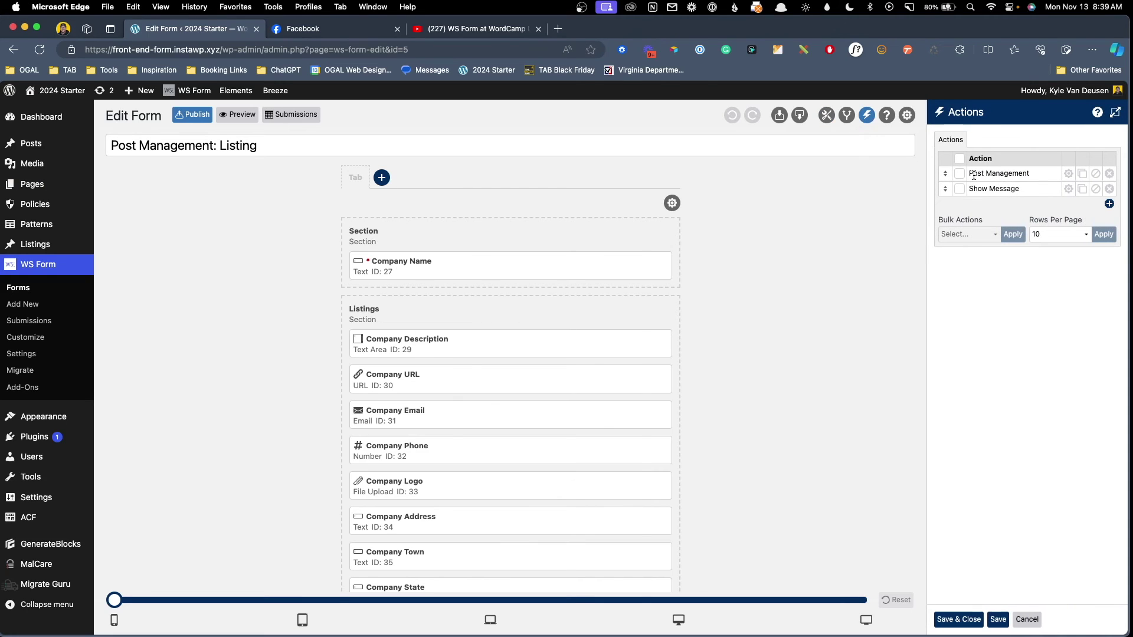
pyautogui.click(1068, 173)
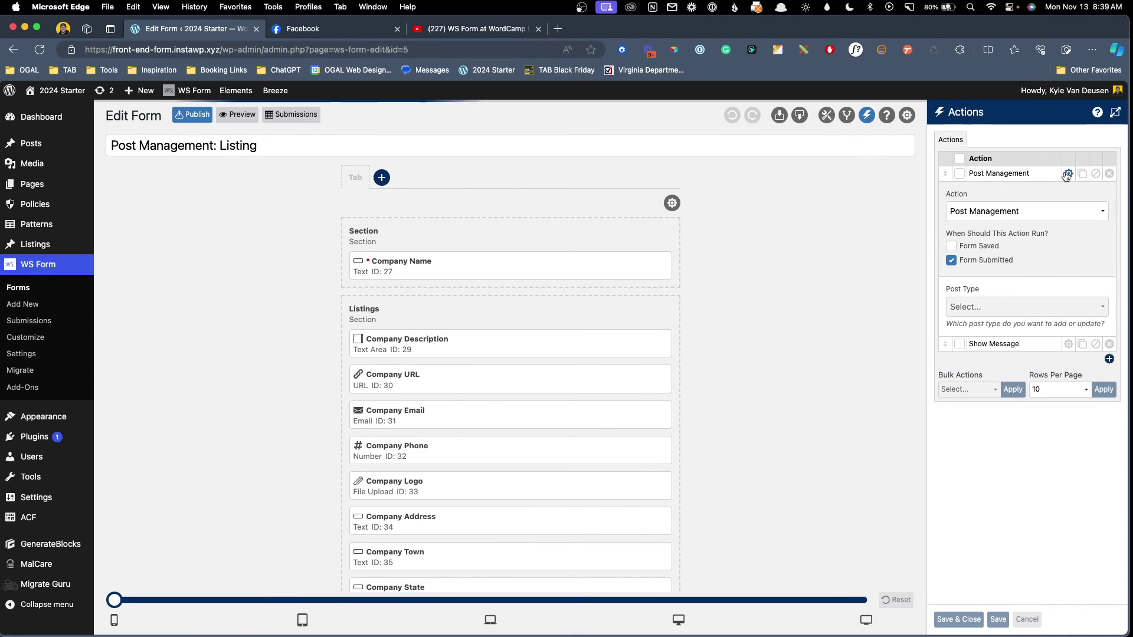
pyautogui.click(1116, 112)
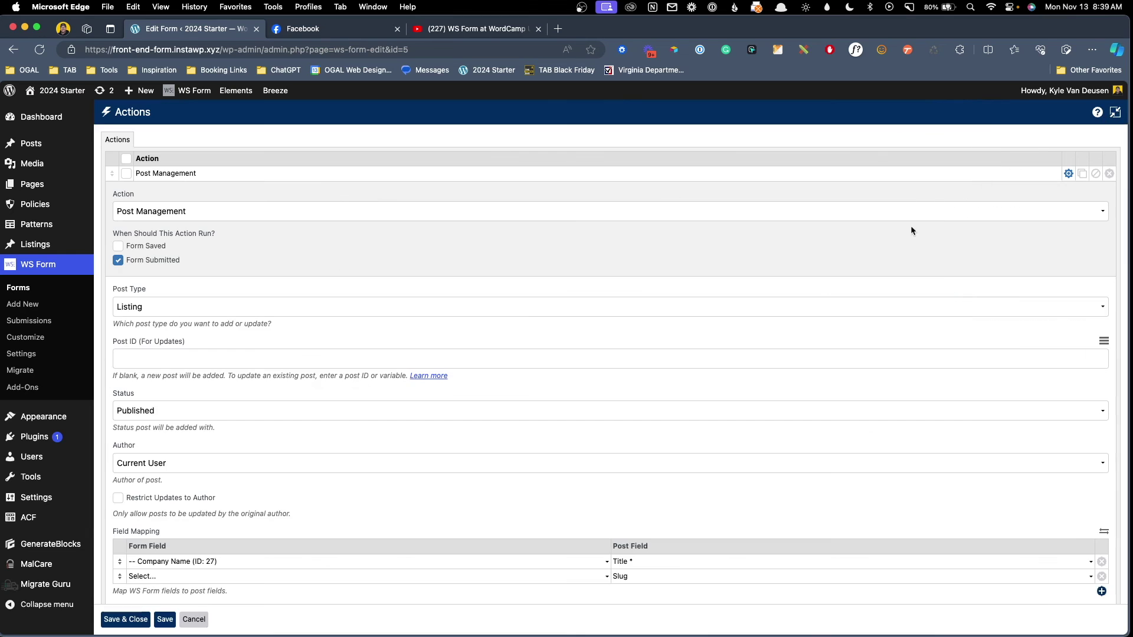
pyautogui.scroll(-1, 767, 366)
pyautogui.scroll(-5, 766, 366)
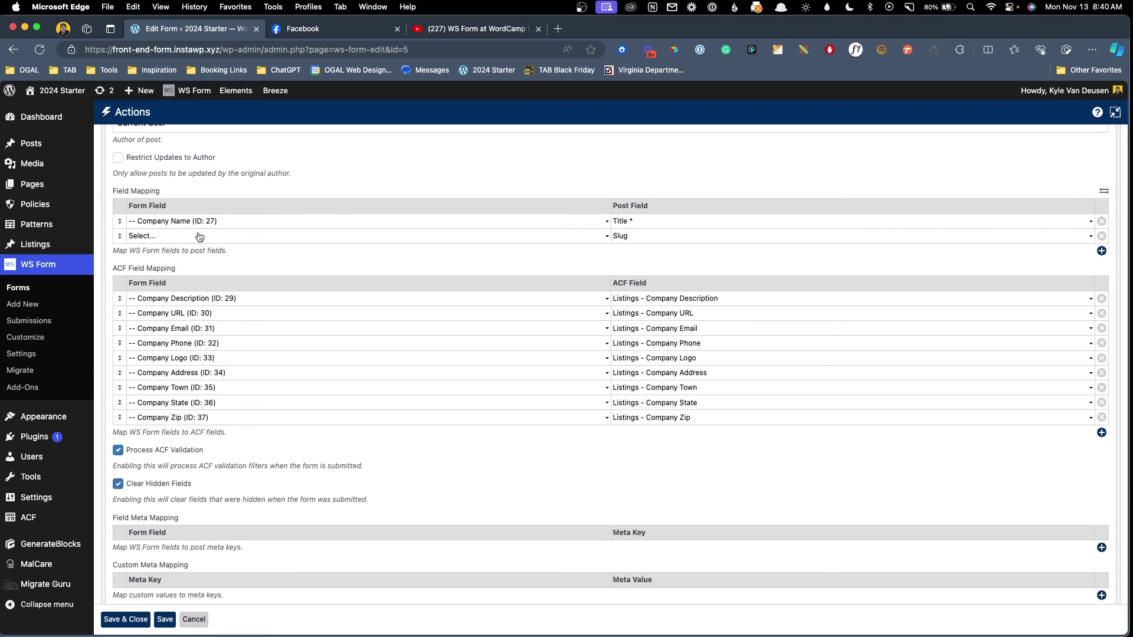
pyautogui.click(1102, 236)
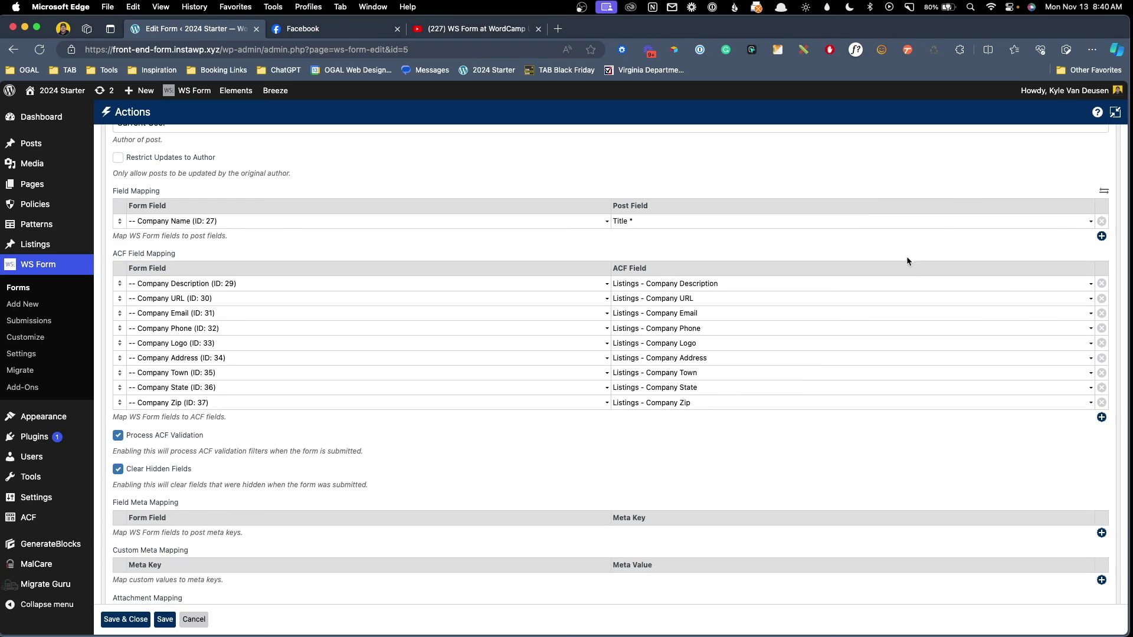